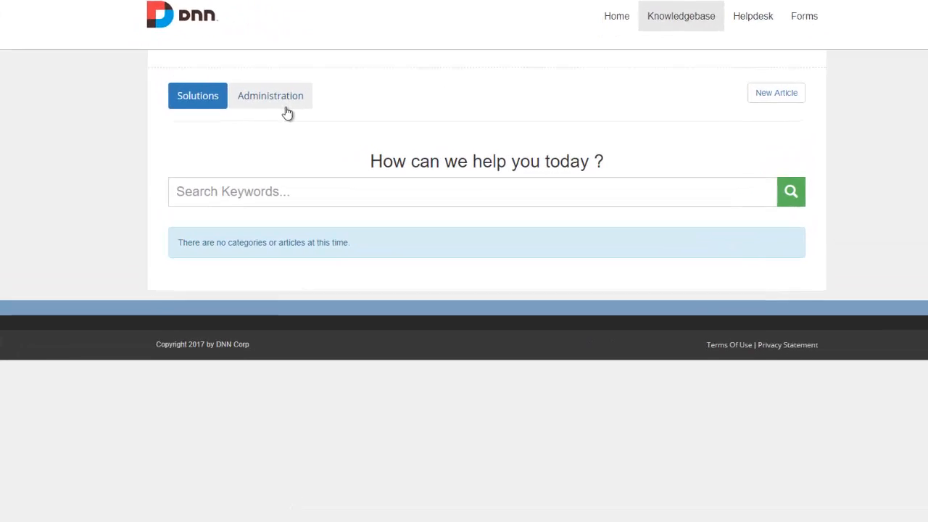
- In the knowledgebase administration, show the contributors help text and set the Contributors Role to Administrators
left_click(300, 110)
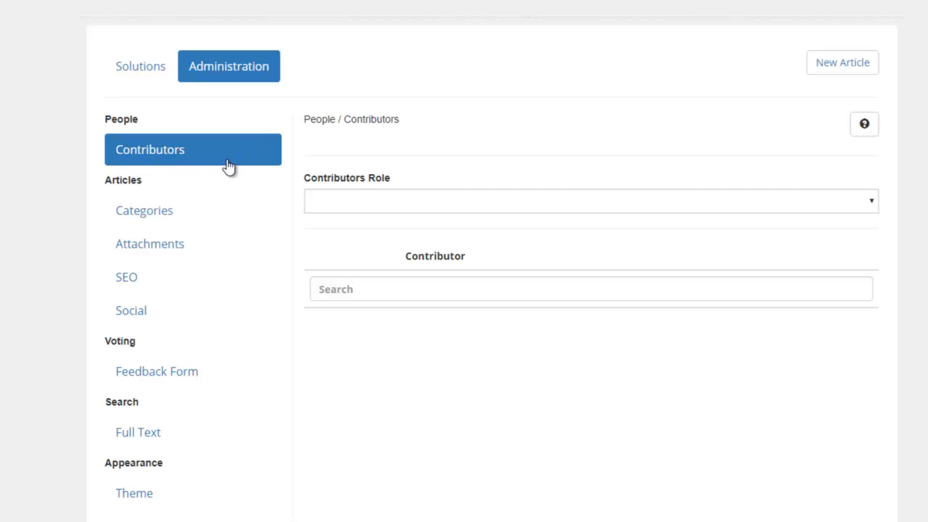
left_click(866, 126)
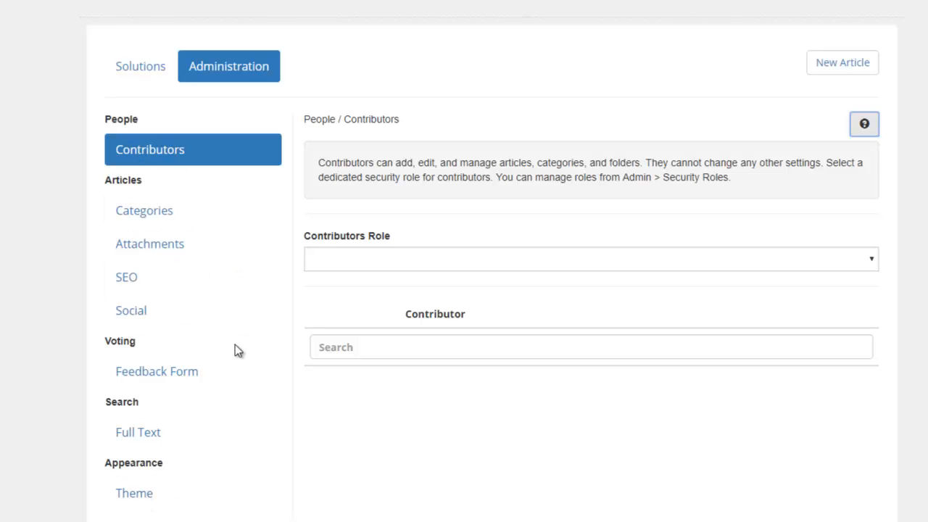
left_click(451, 258)
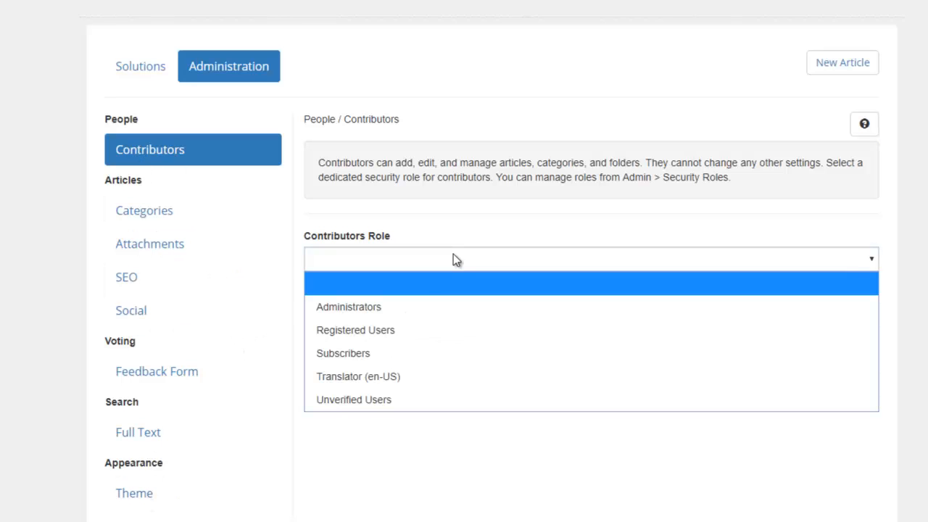
left_click(412, 312)
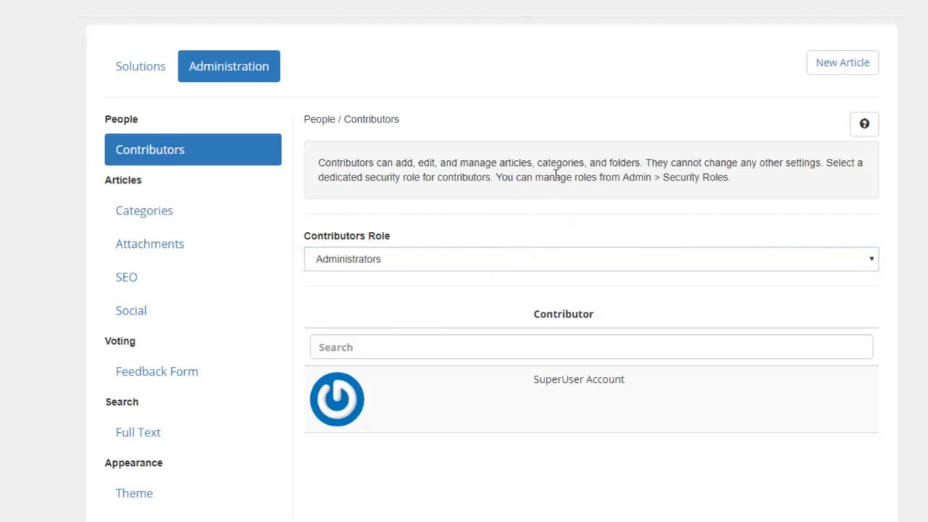
left_click_drag(496, 176, 739, 178)
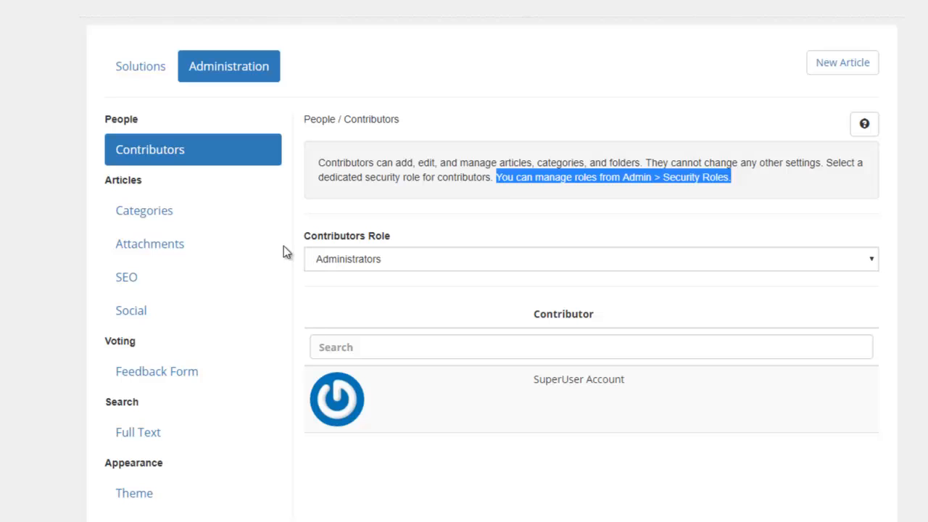
- Create an article category named "Product A" with the description "This category is about product A"
left_click(198, 217)
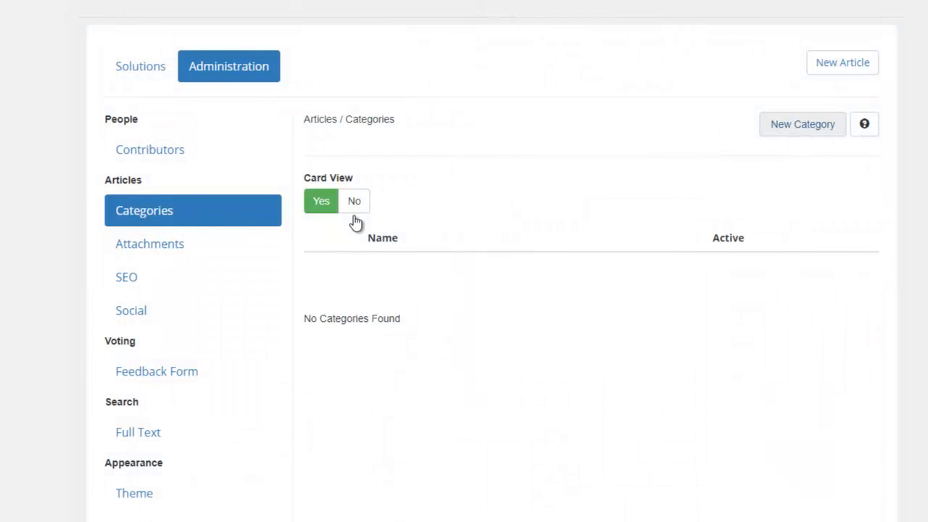
left_click(798, 129)
left_click(510, 200)
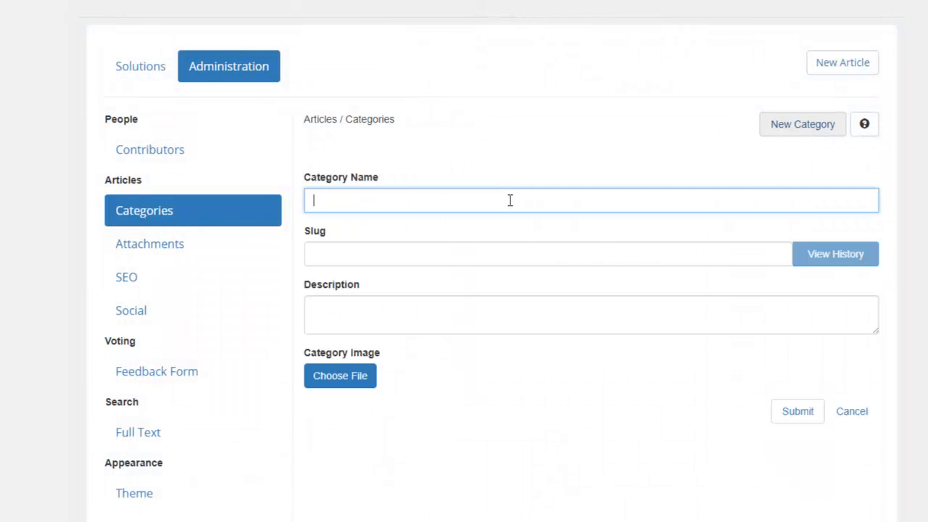
type("Product A")
key("Tab")
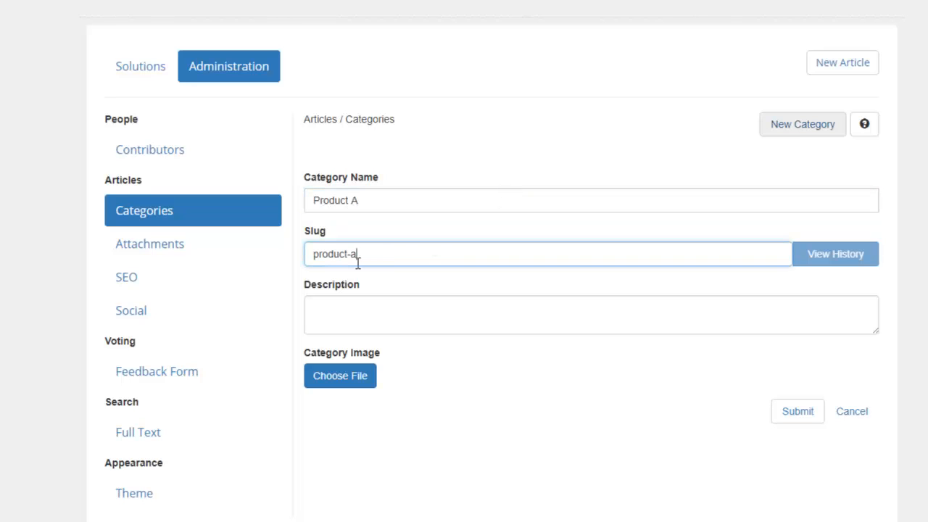
mouse_move(356, 257)
left_mouse_down()
mouse_move(299, 266)
mouse_move(353, 261)
left_mouse_up()
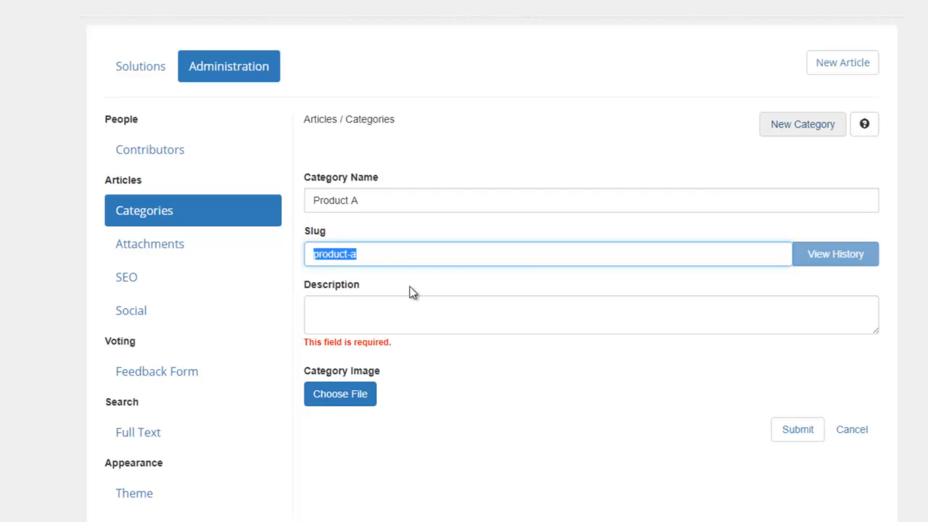
left_click(452, 316)
type("Th")
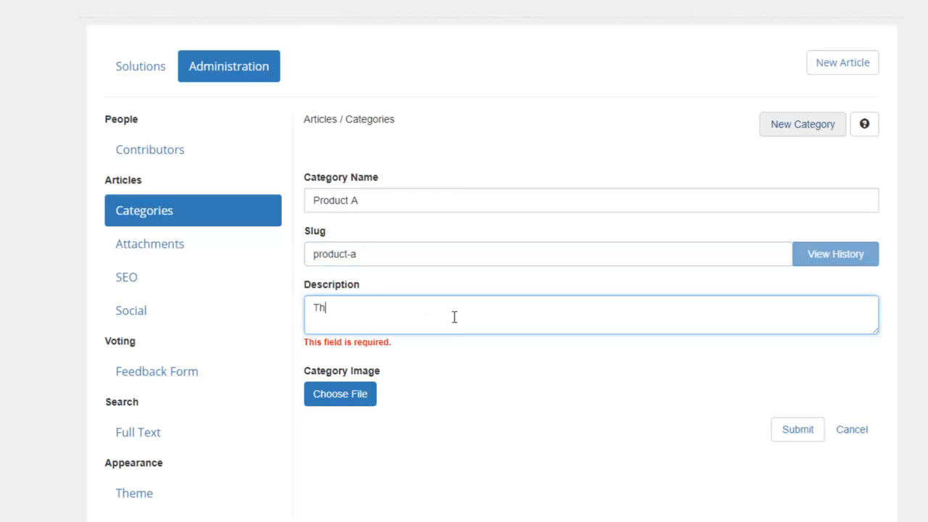
type("is category is about p")
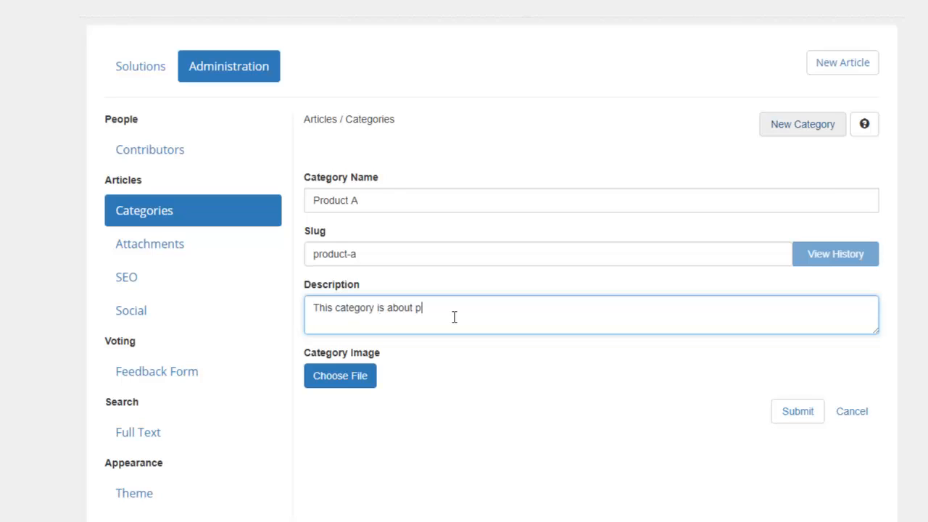
type("roduct A")
left_click(796, 411)
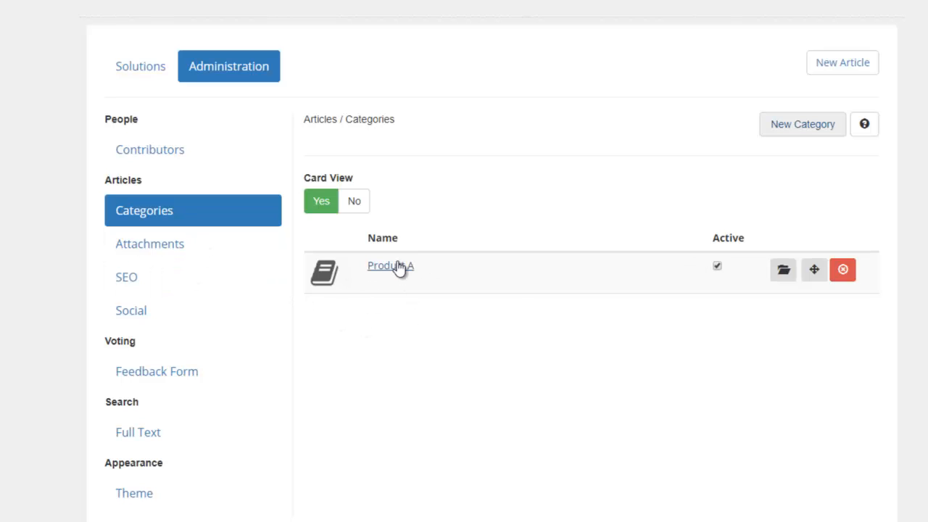
- Add a folder named "Getting Started" to the Product A category and return to the category list
left_click(785, 275)
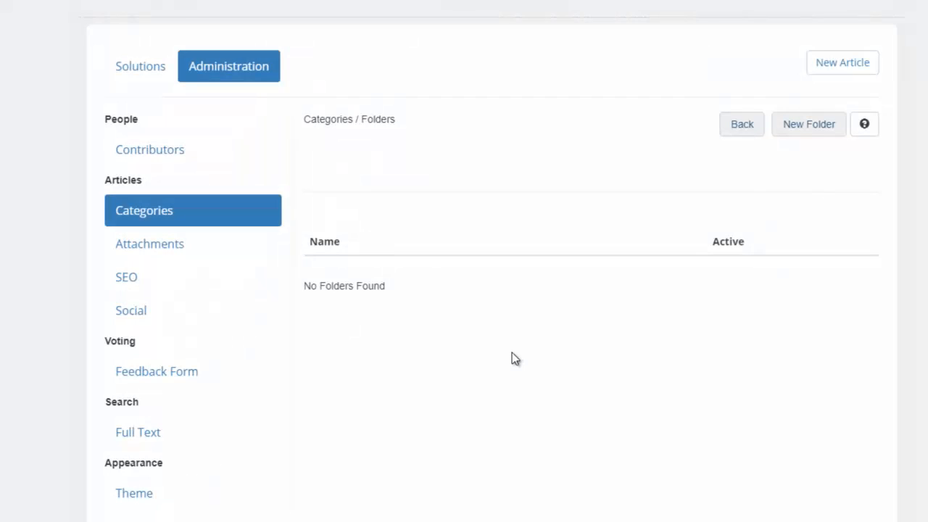
left_click(817, 126)
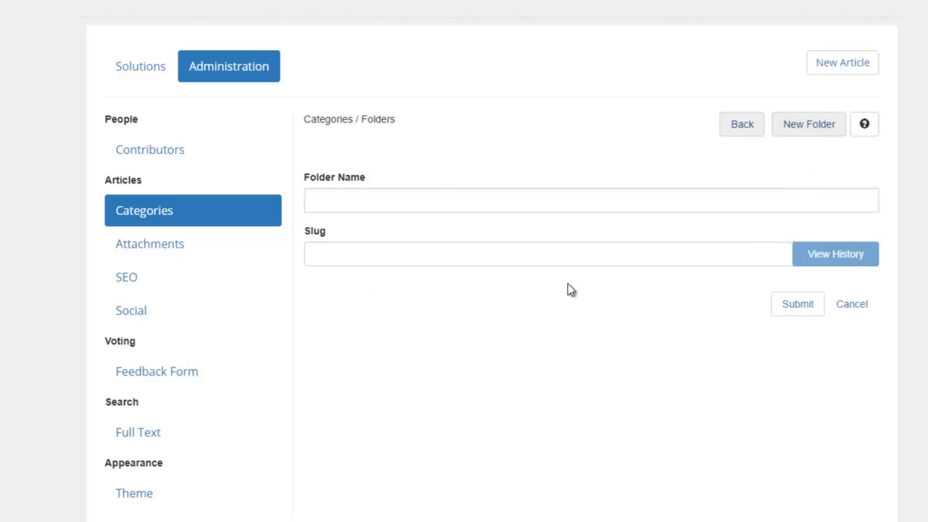
left_click(437, 196)
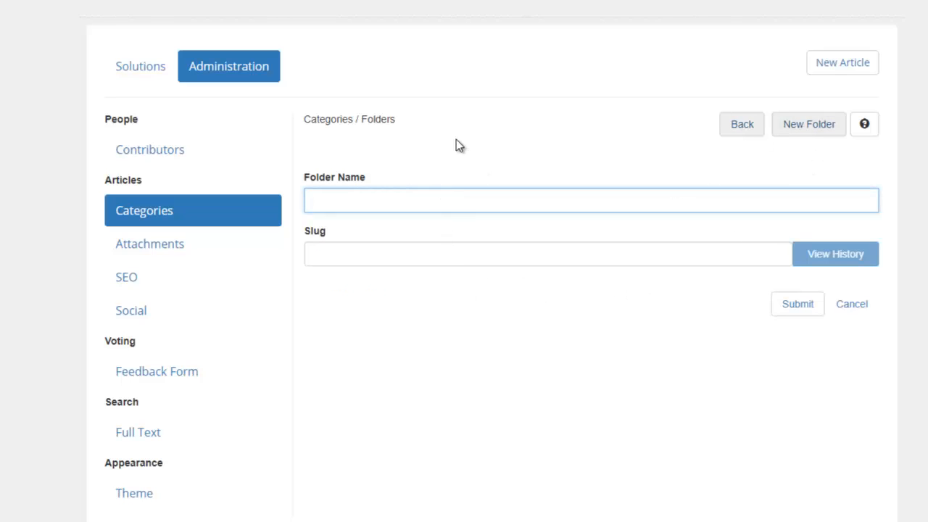
type("Getting Started")
key("Tab")
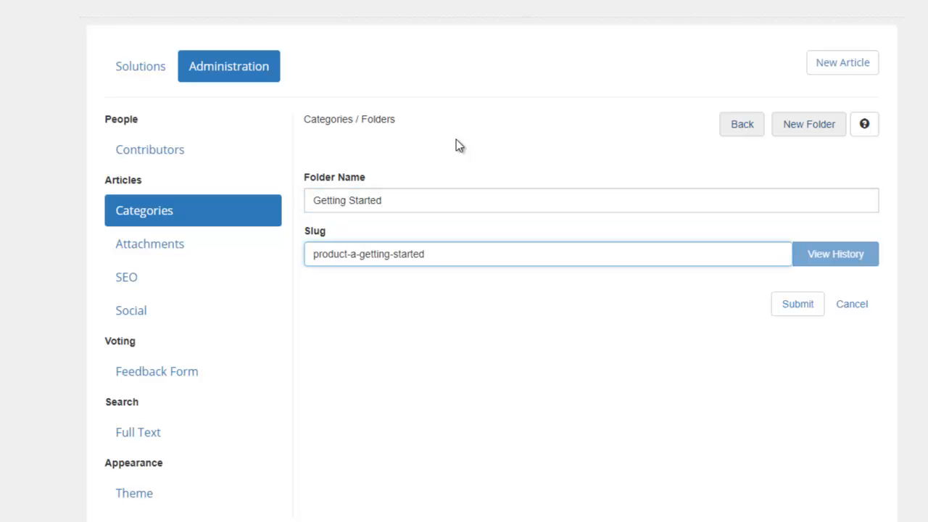
left_click_drag(312, 254, 463, 287)
left_click(463, 290)
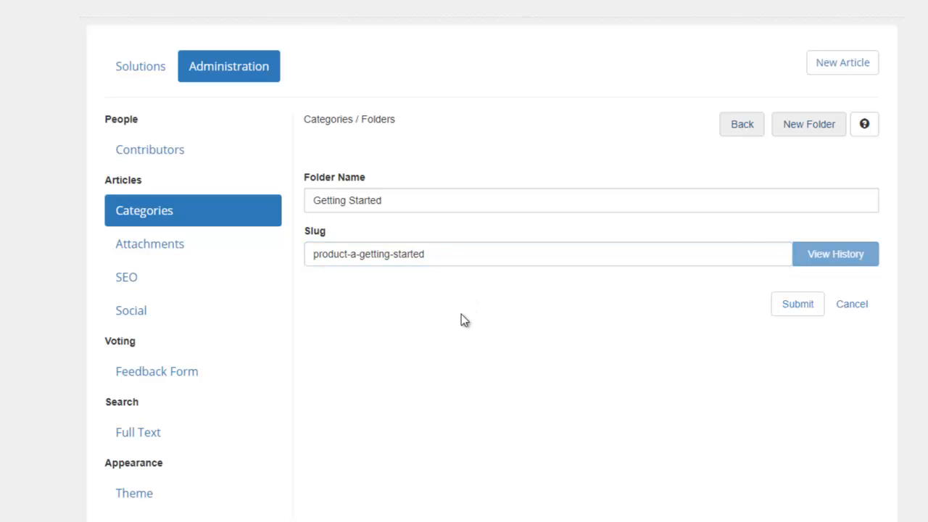
left_click(806, 305)
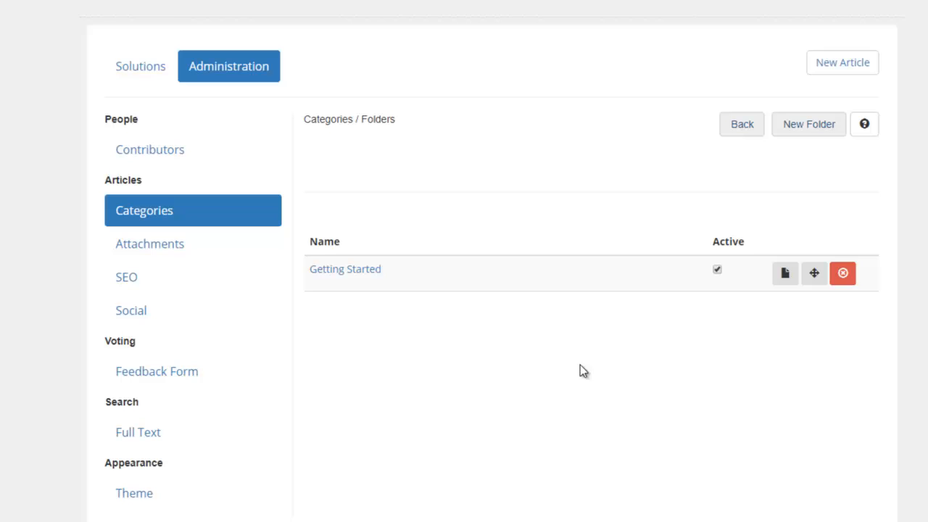
left_click(760, 130)
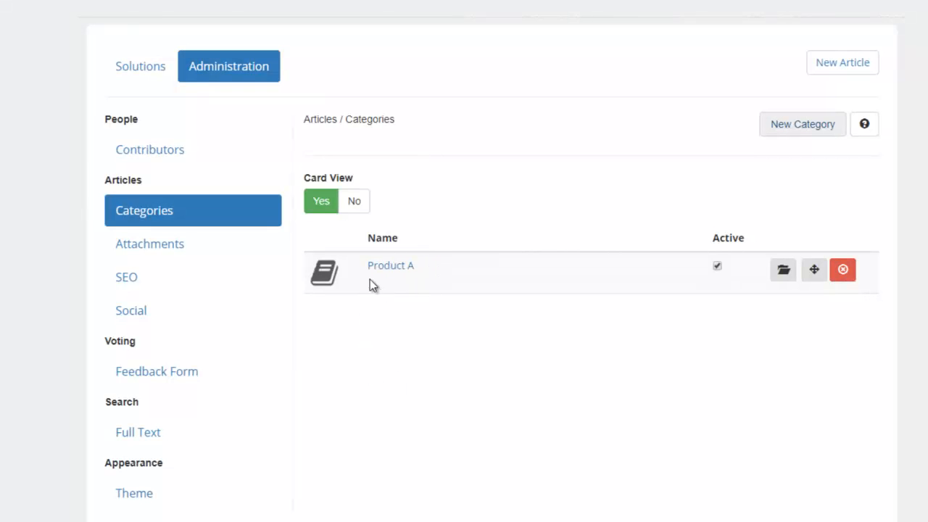
- Create an article category named "Product B" with the description "This category is for Product B"
left_click(766, 137)
left_click(406, 203)
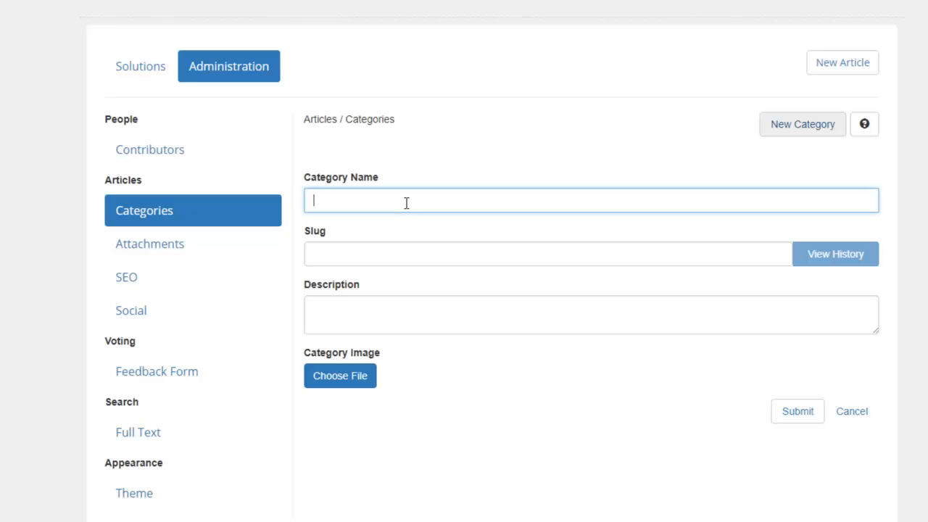
type("Product B")
key("Tab")
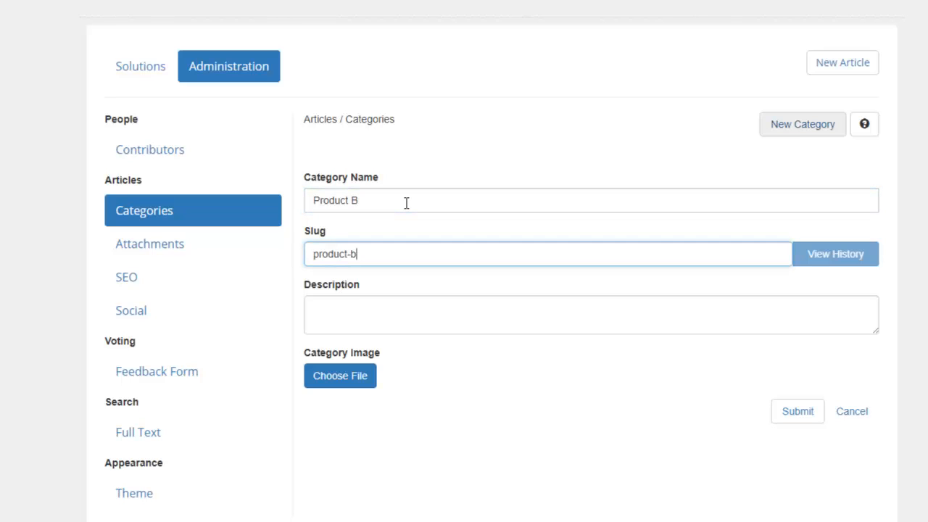
key("Tab")
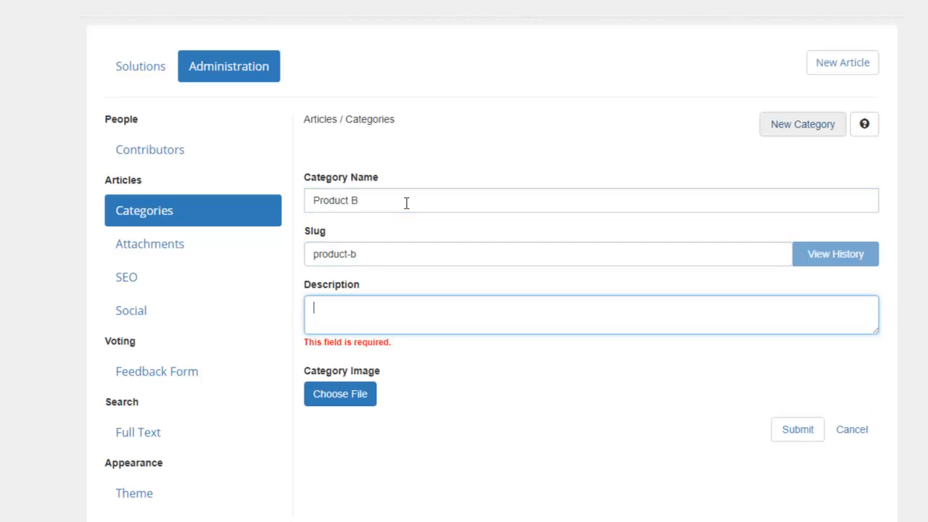
type("This category is f")
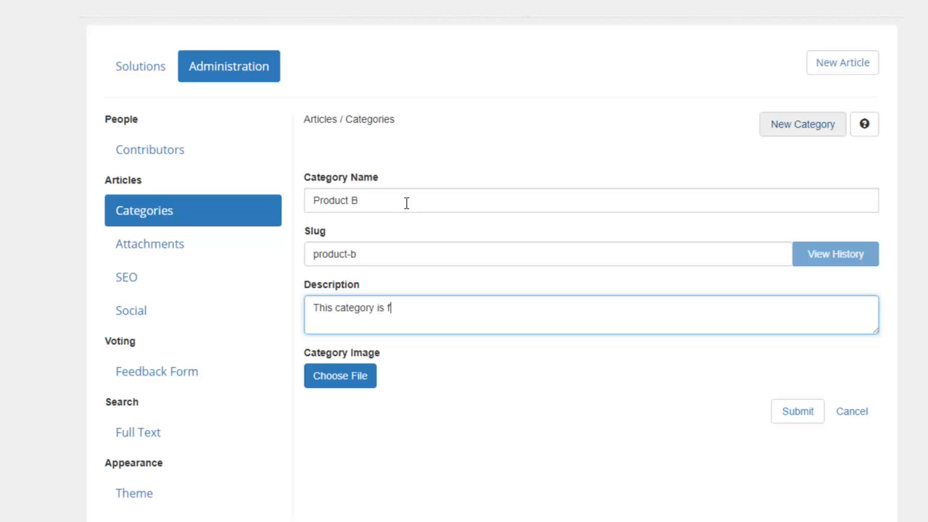
type("or Product B")
left_click(798, 411)
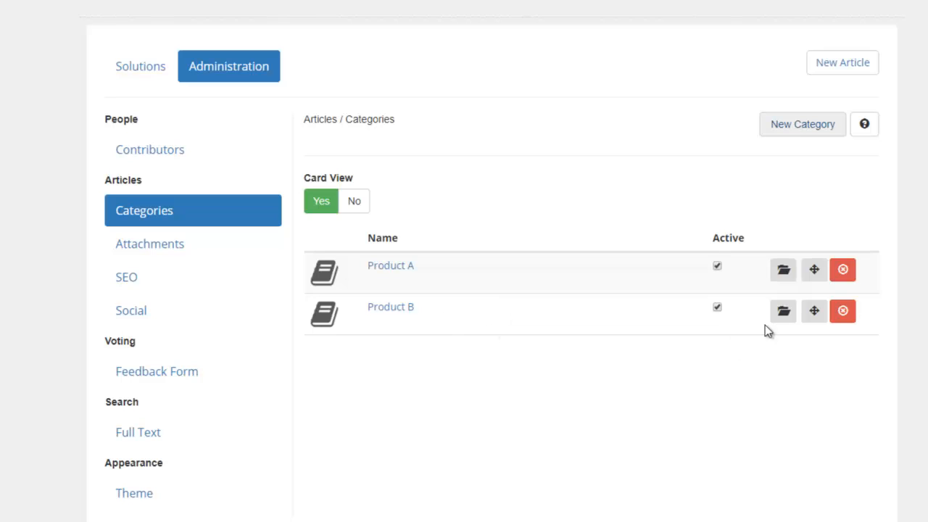
- Add a folder named "Installation" to the Product B category and return to the category list
left_click(784, 313)
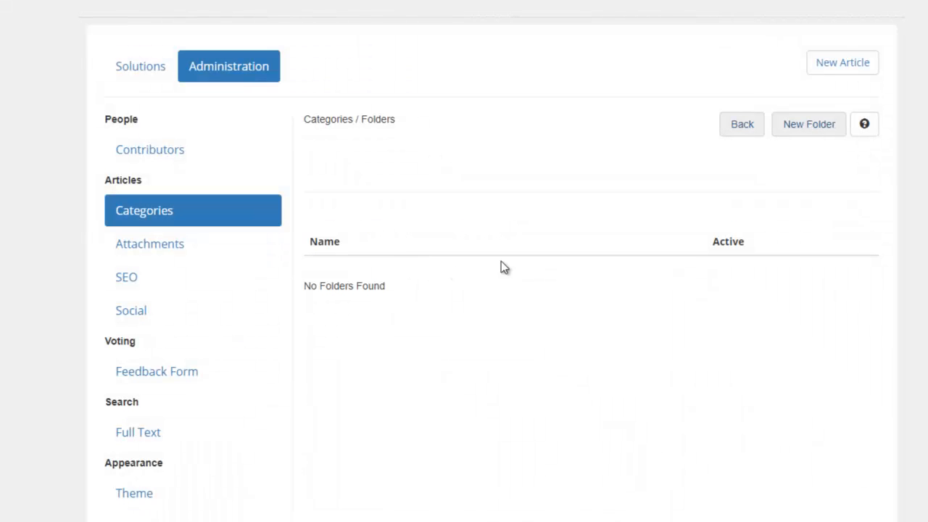
left_click(818, 129)
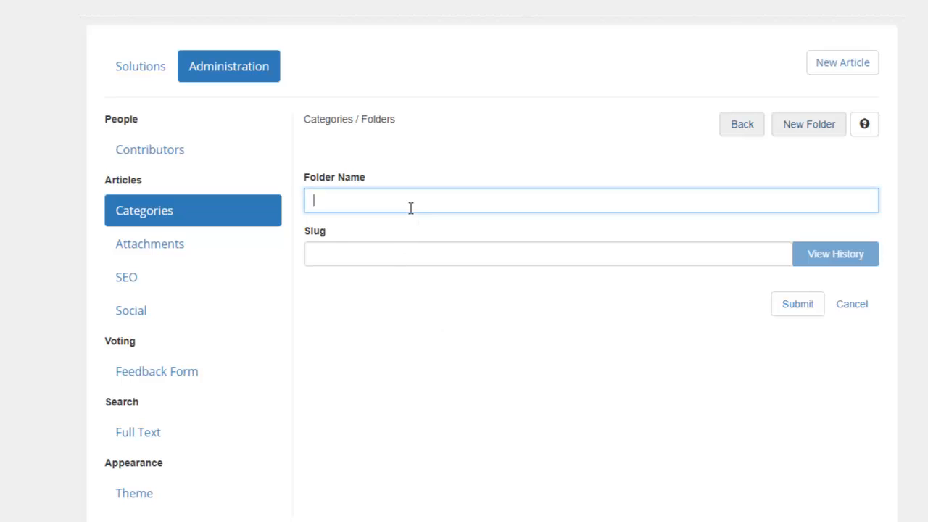
type("Installation")
key("Tab")
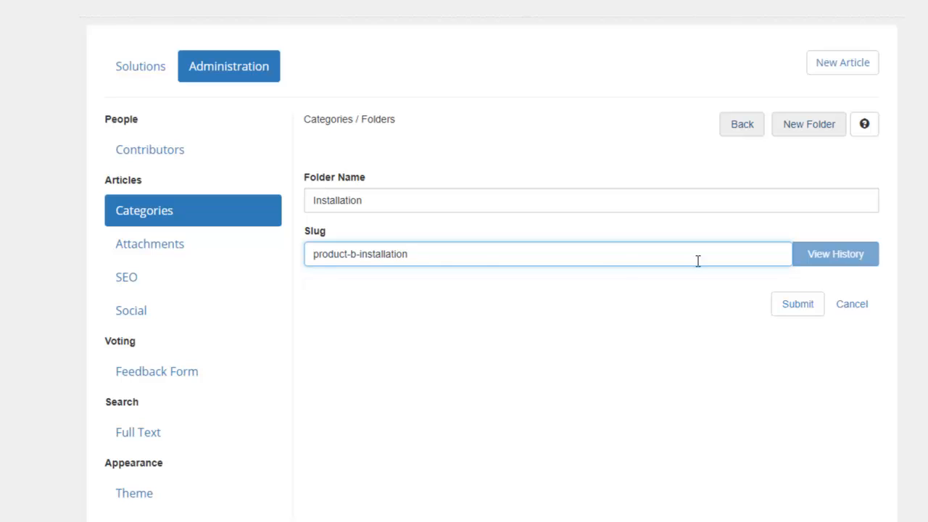
left_click(792, 305)
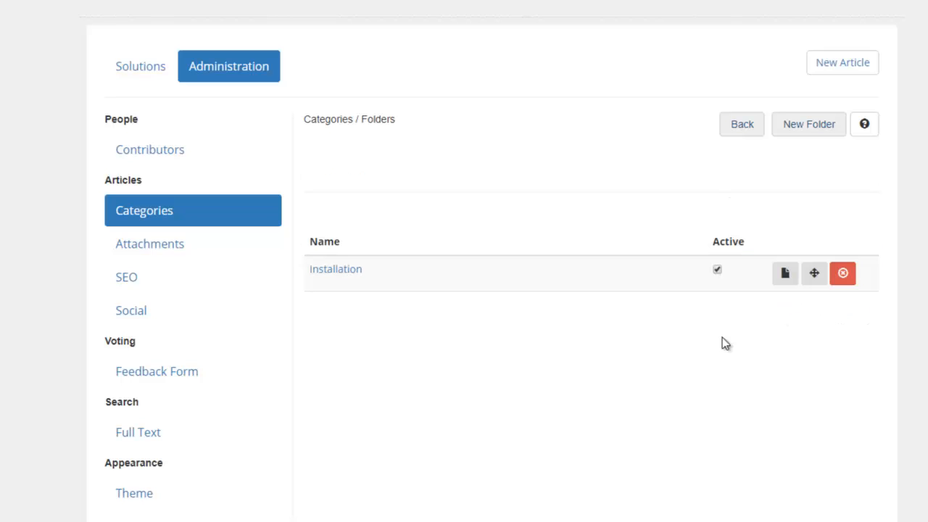
left_click(744, 132)
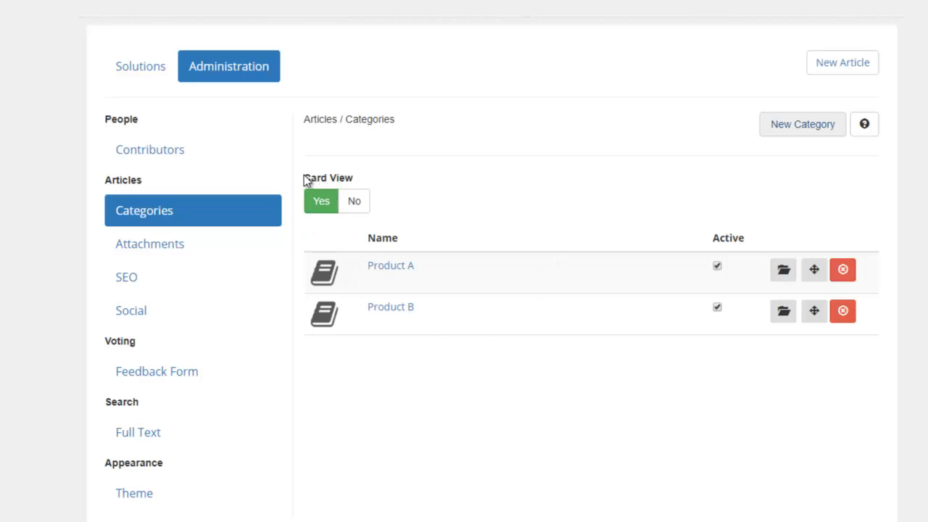
left_click(406, 215)
- Review the allowed extensions and maximum file size in the article attachment settings
left_click(166, 254)
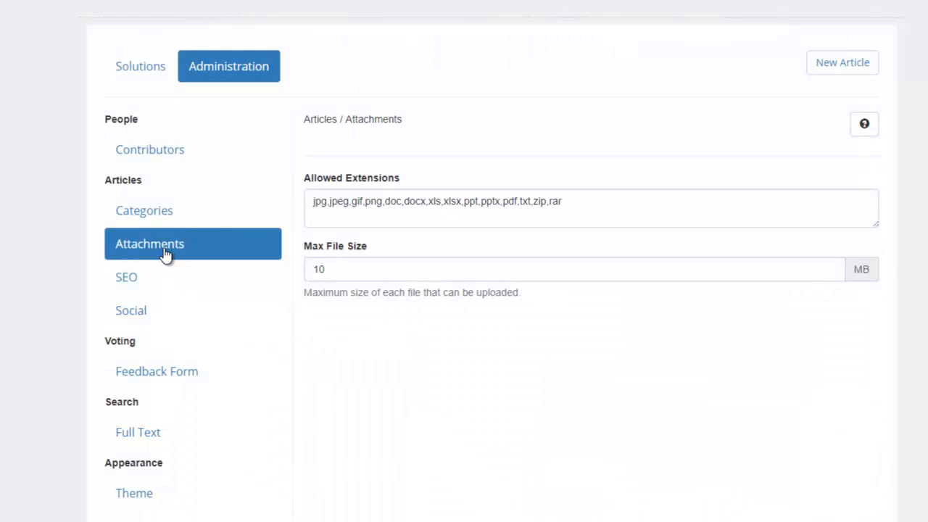
triple_click(495, 193)
left_click(361, 274)
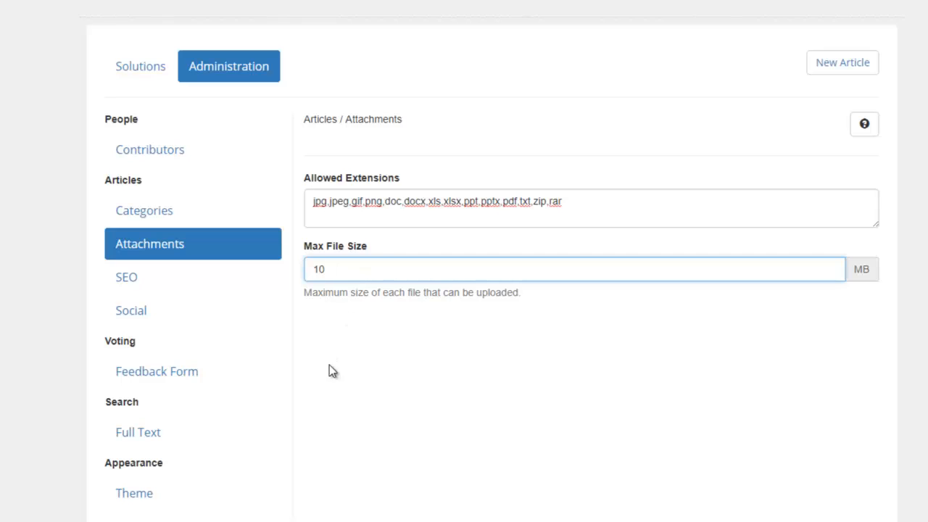
- Examine the SEO meta title templates and expand the Meta Description section to review its templates
left_click(162, 280)
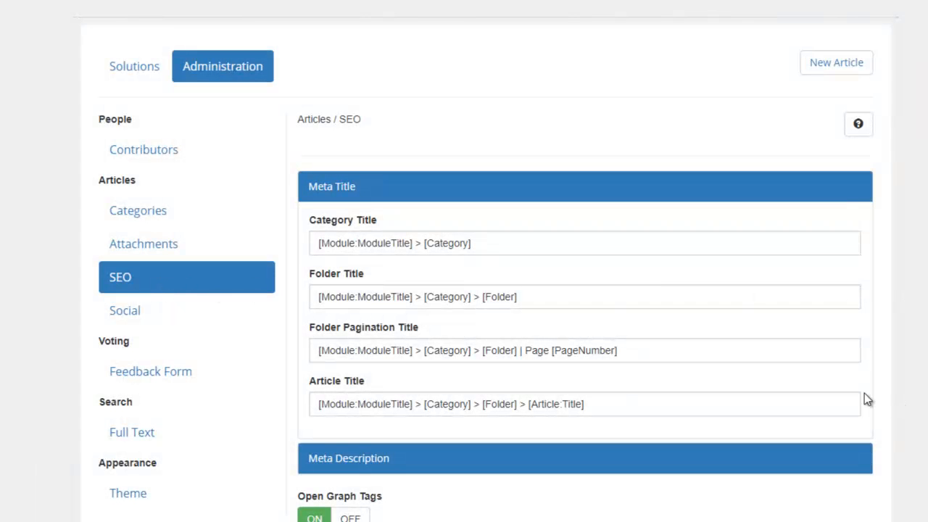
scroll(472, 221, "down", 1)
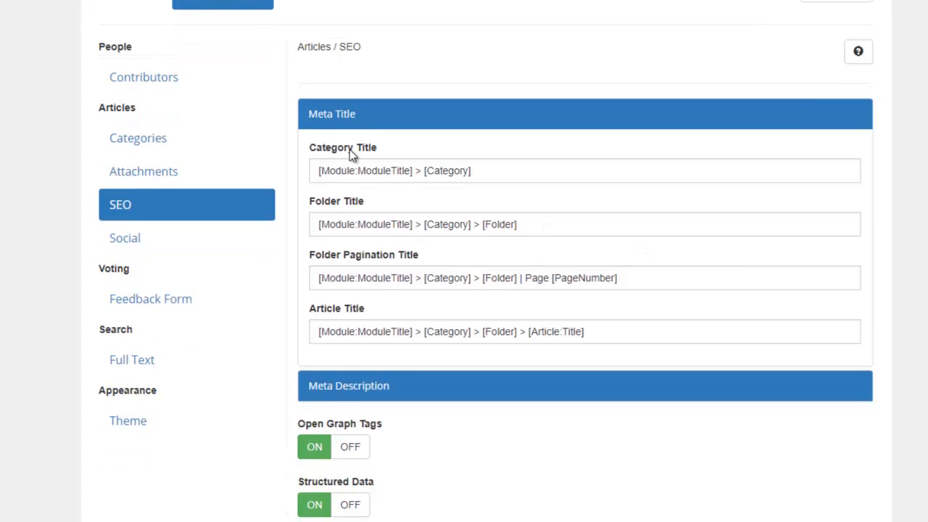
left_click(458, 377)
scroll(491, 375, "down", 2)
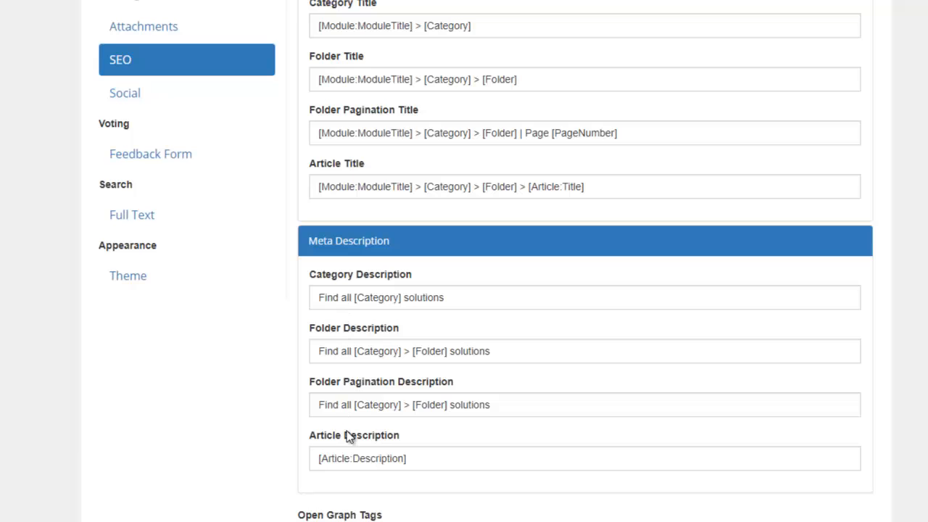
triple_click(353, 28)
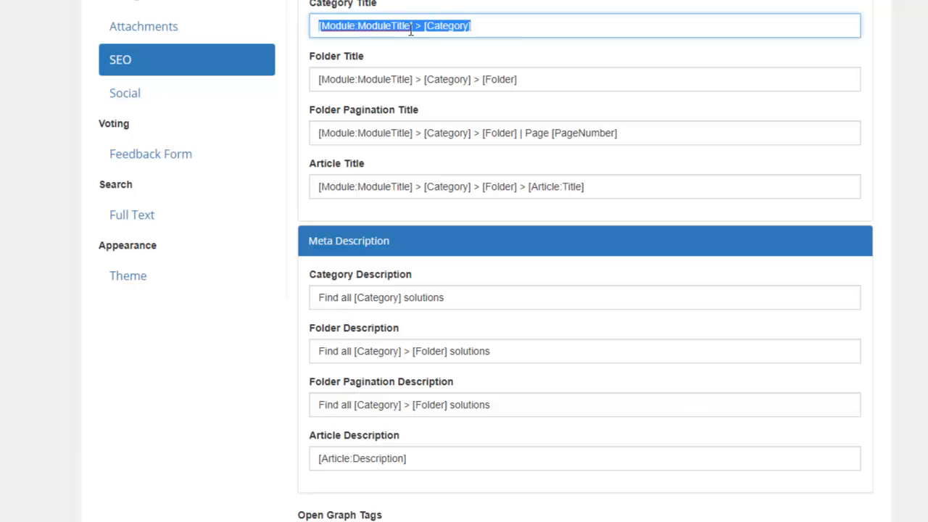
- Examine the SEO folder title template and the Open Graph Tags, Structured Data and Include Page Name in URL options
triple_click(395, 88)
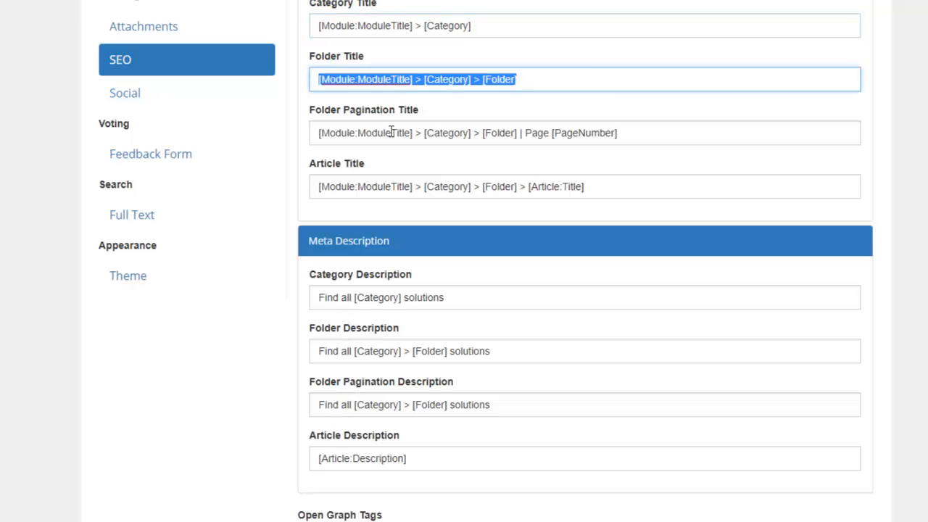
left_click(892, 215)
scroll(891, 215, "down", 2)
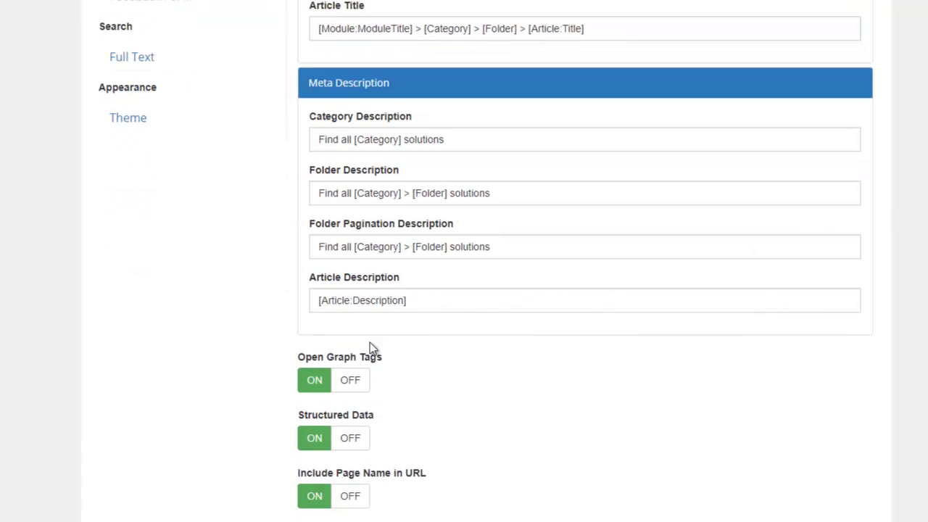
triple_click(336, 365)
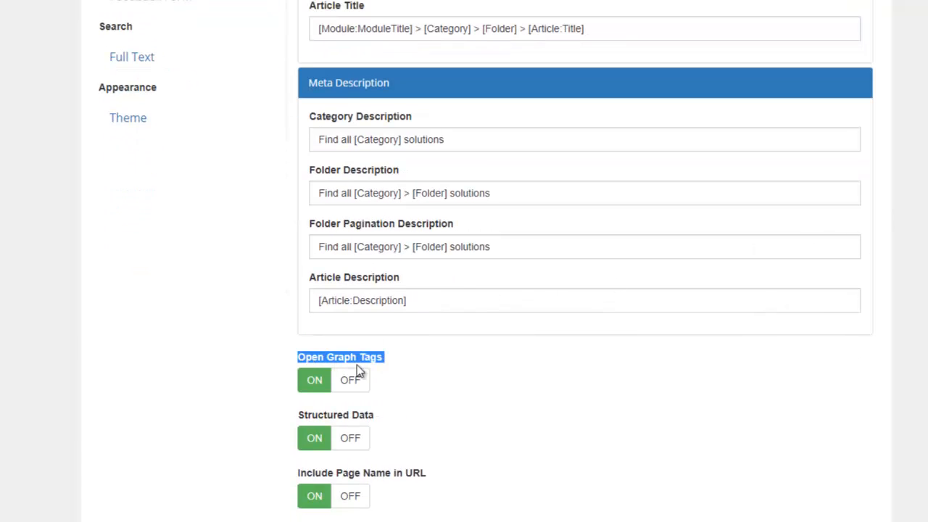
left_click(409, 373)
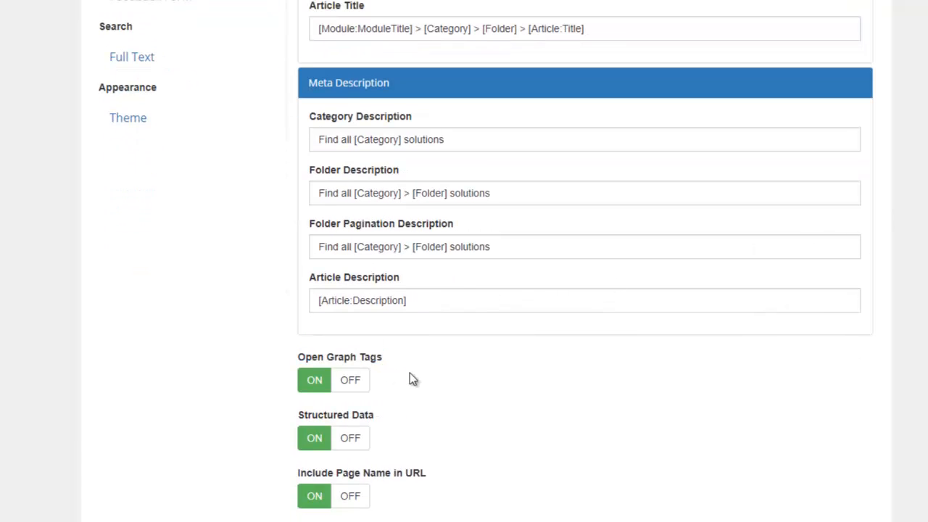
triple_click(369, 419)
left_click(442, 446)
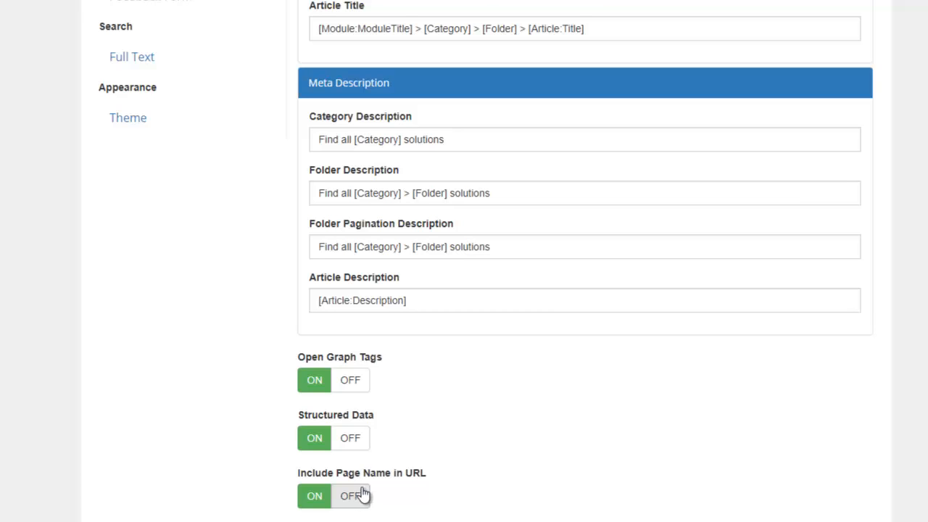
triple_click(399, 475)
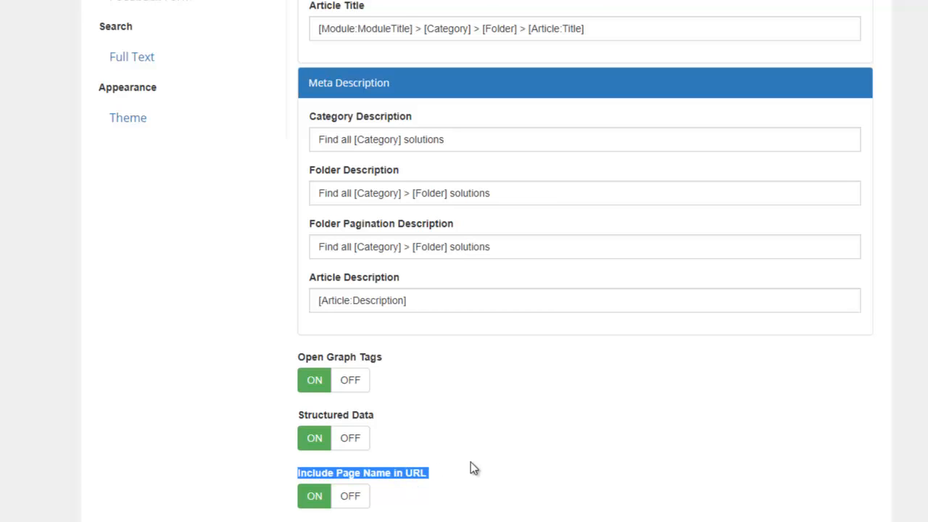
scroll(470, 463, "up", 3)
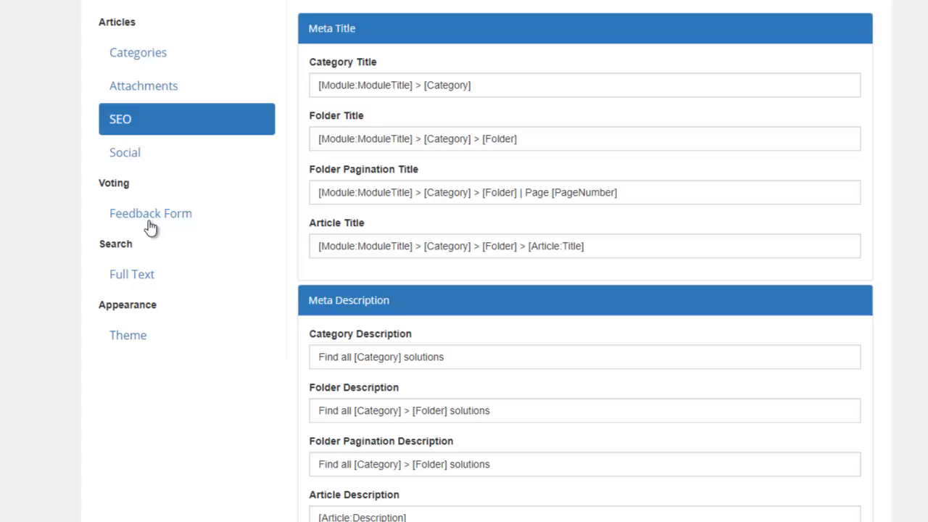
- Review the Social Networking Code setting for articles
left_click(141, 151)
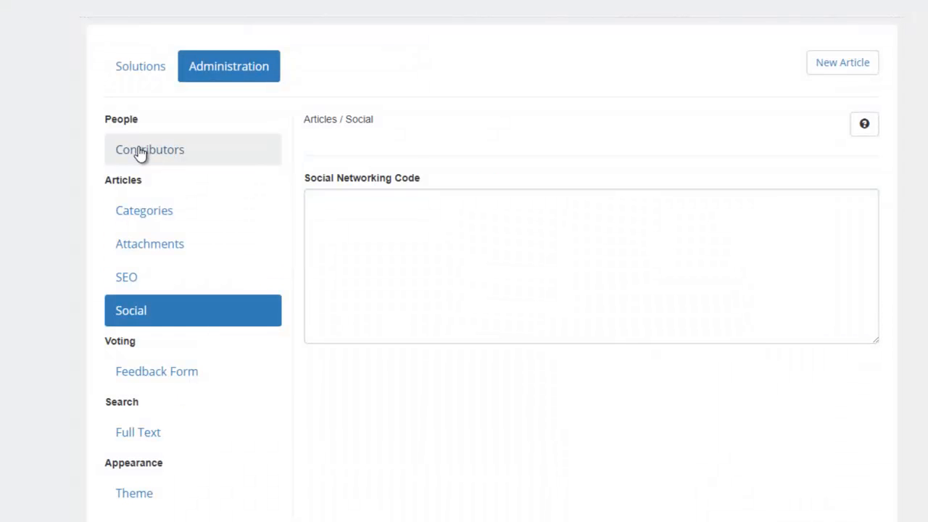
left_click(445, 279)
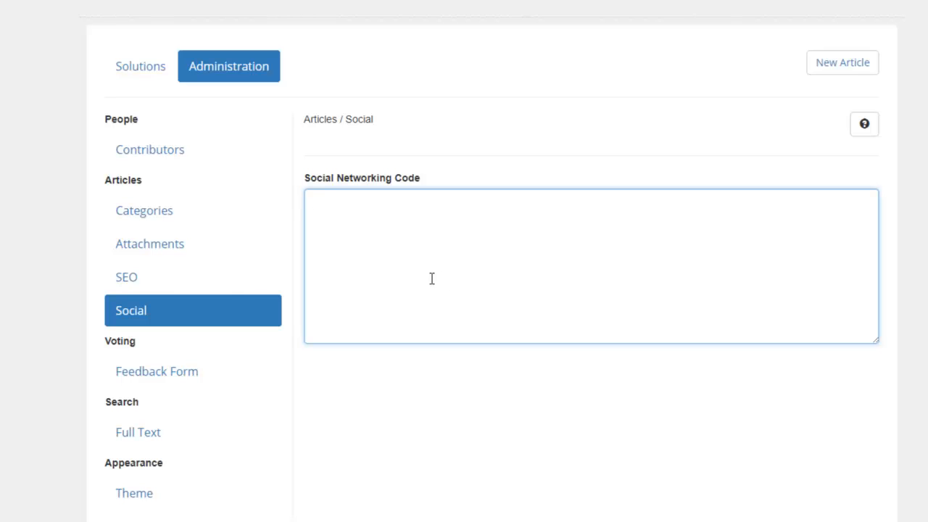
- Try enabling the voting feedback form, inspect its Redirect URL setting, and disable the form again
left_click(215, 391)
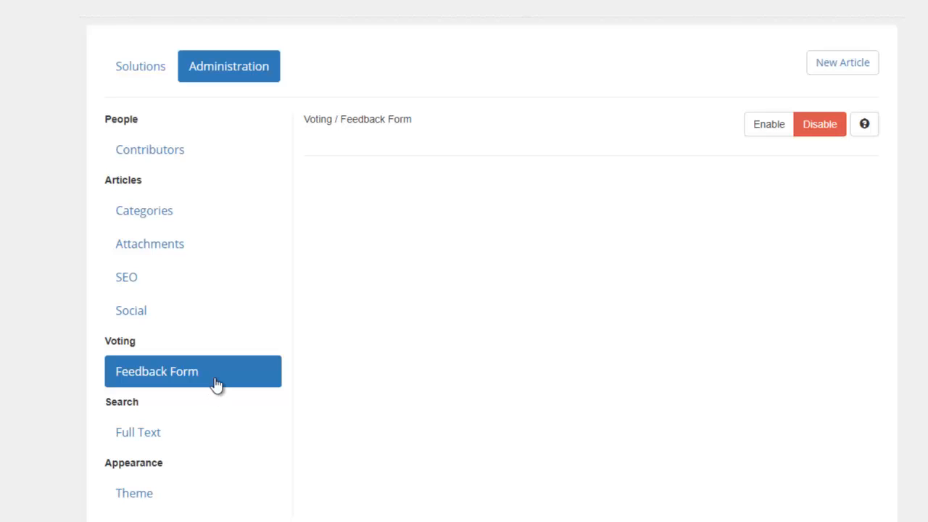
left_click(774, 130)
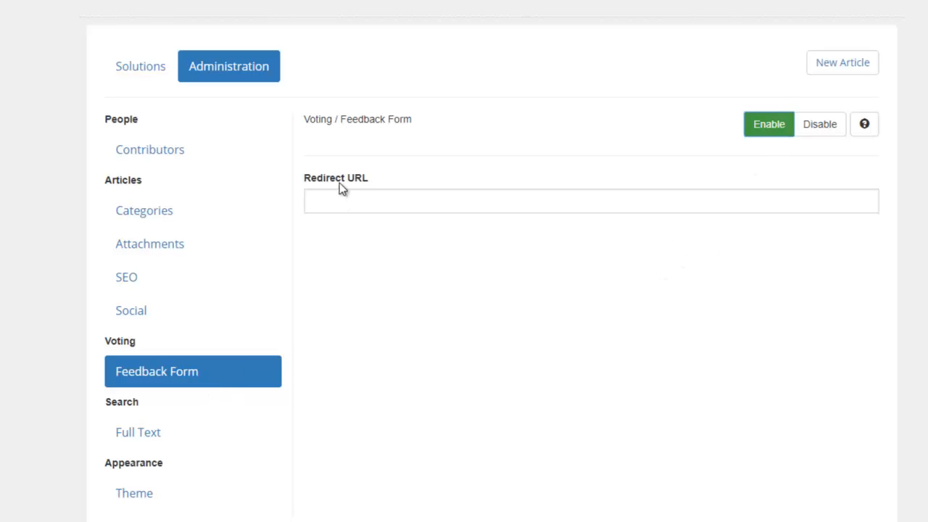
left_click(366, 203)
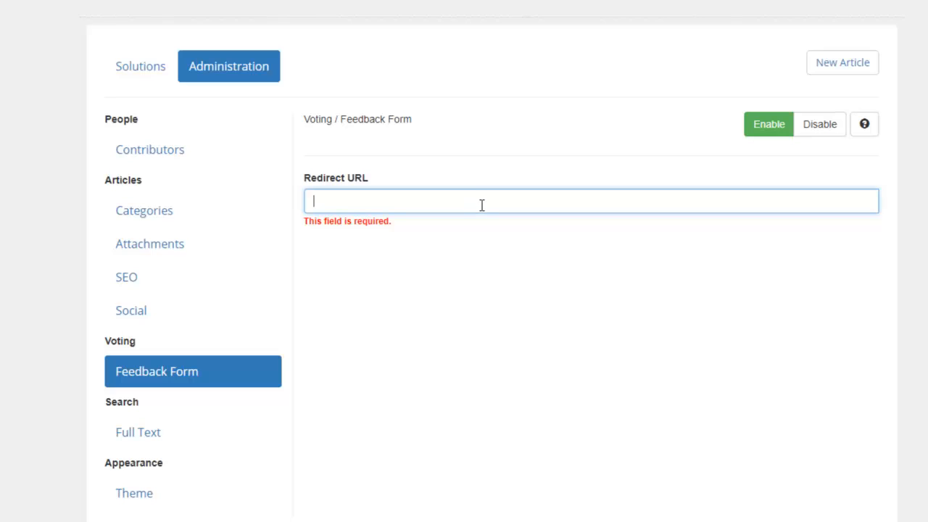
left_click(822, 128)
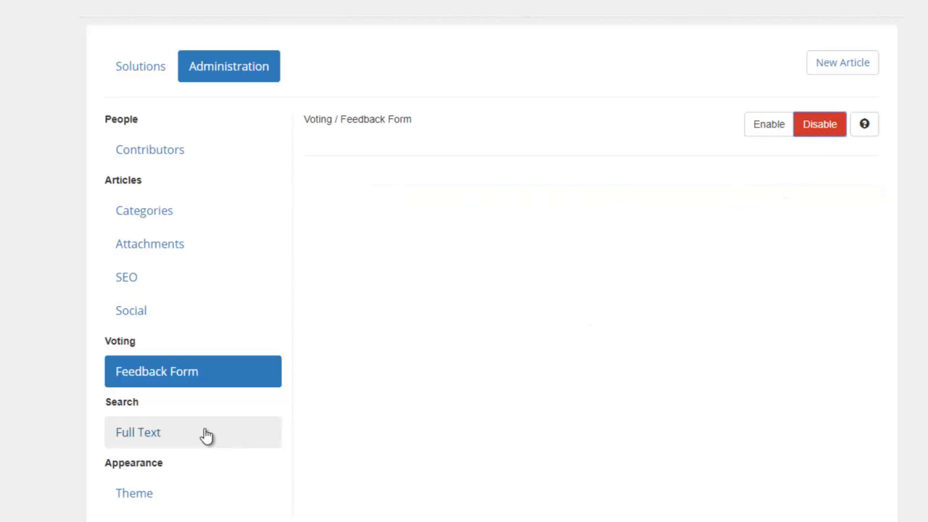
- Review the Full Text search settings and the appearance theme options, keeping the Default theme
left_click(169, 437)
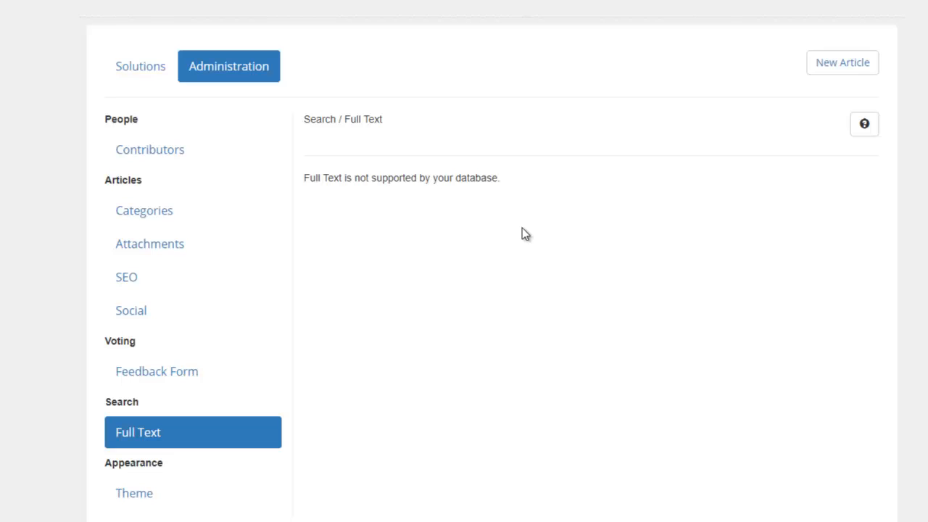
left_click(132, 500)
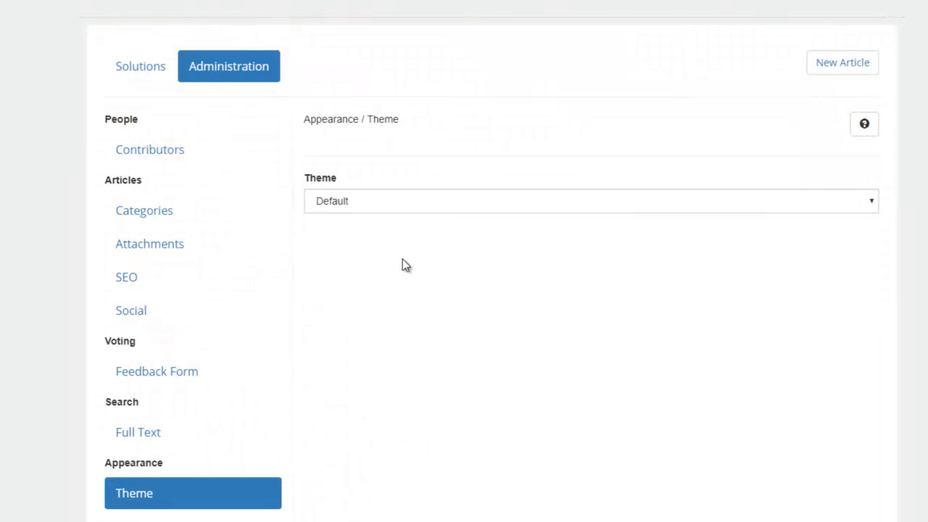
left_click(367, 211)
left_click(366, 218)
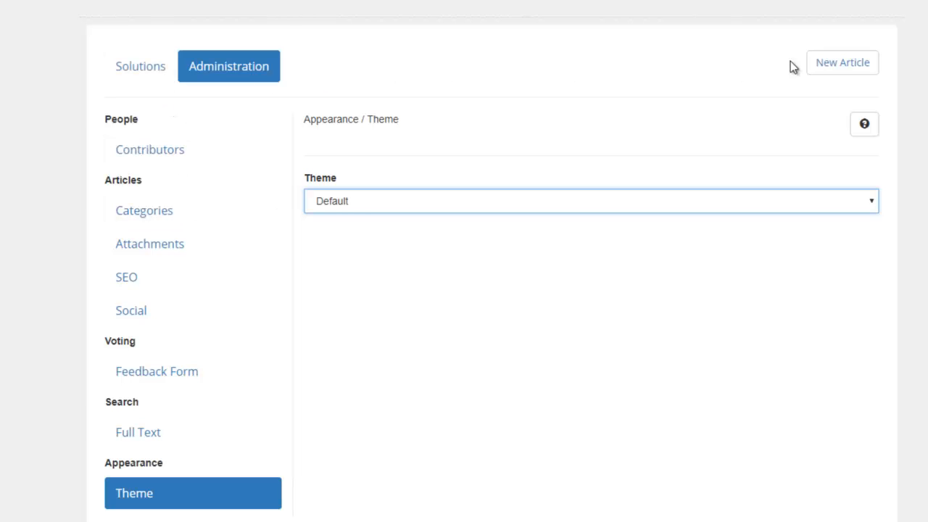
- Start a new article in the Getting Started folder of Product A with the title "Quickstart"
left_click(832, 58)
left_click(225, 148)
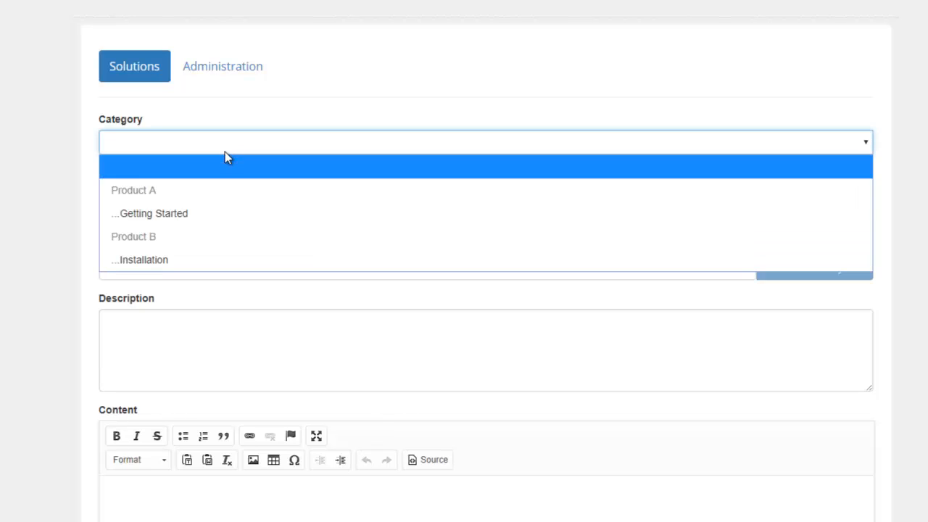
left_click(227, 213)
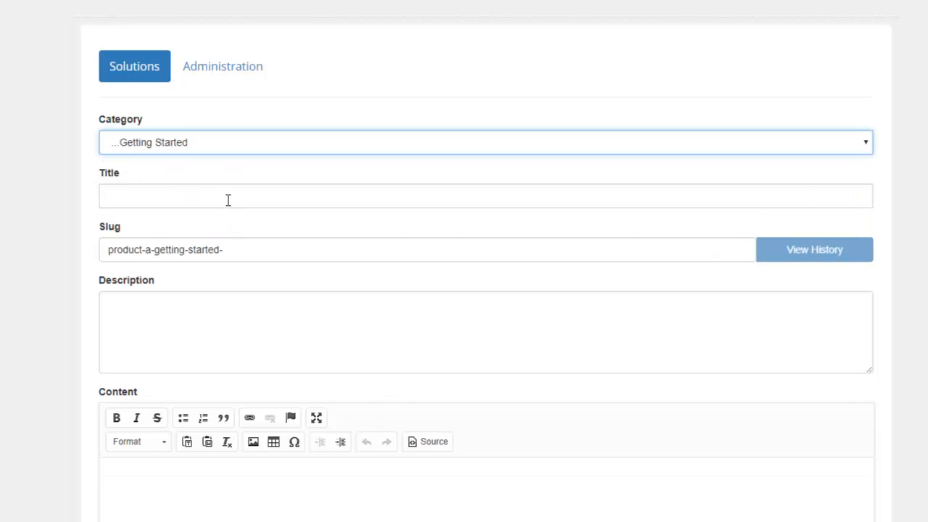
left_click(225, 200)
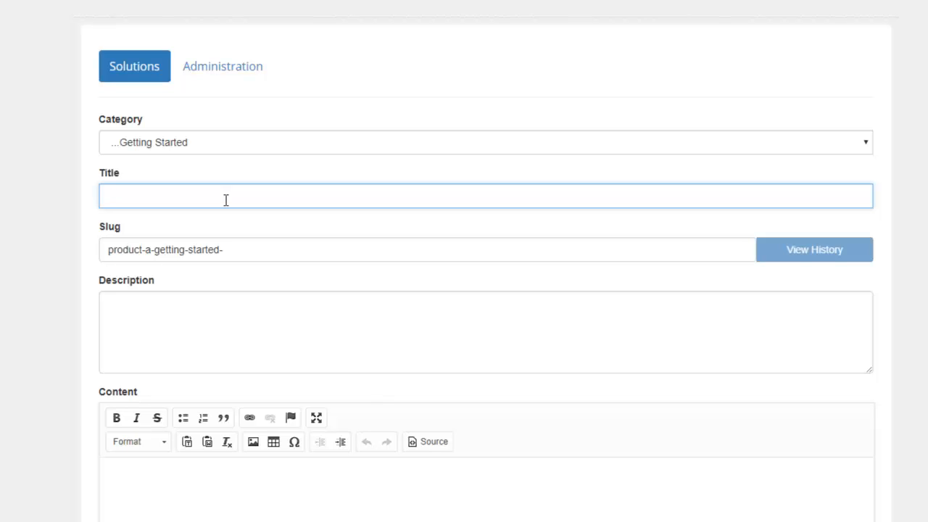
type("H")
type("Quickstart")
key("Tab")
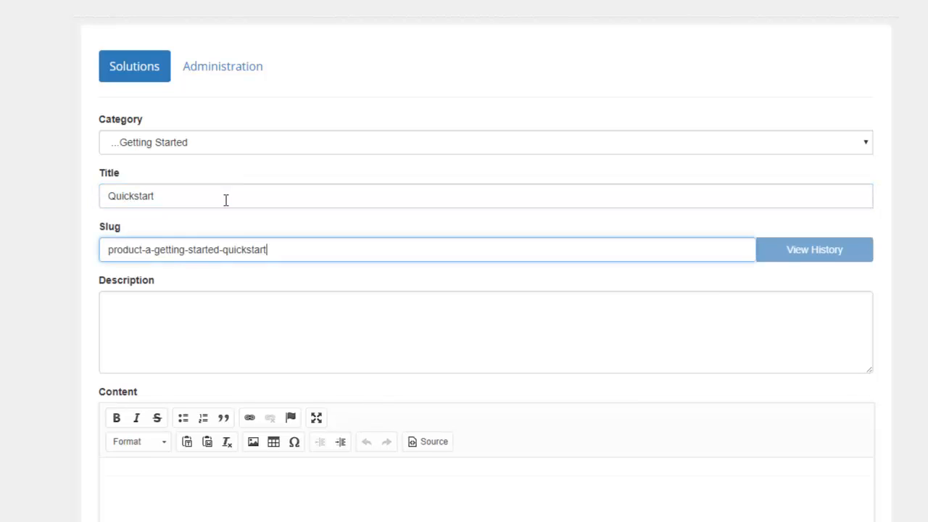
- Examine the article's generated slug, try appending "-sdfsadfasdf" to it, and remove the added text
left_click(186, 332)
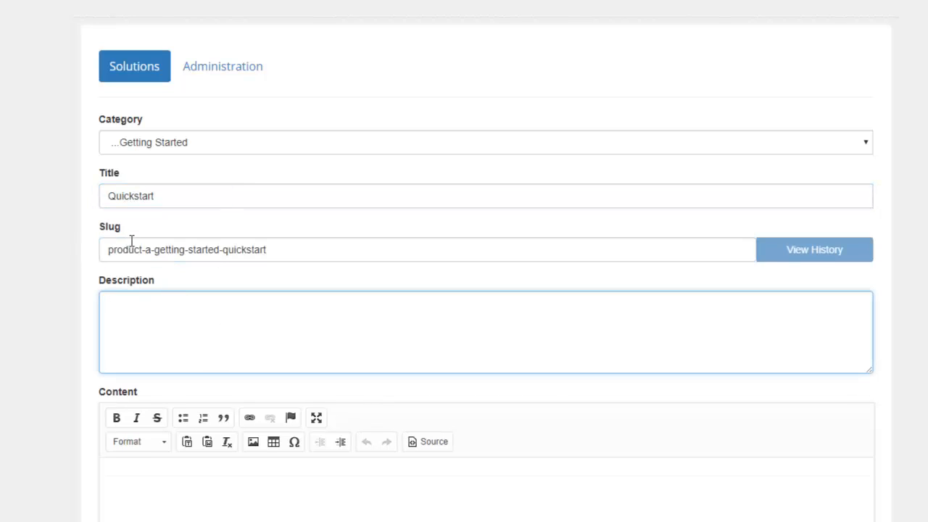
left_click(155, 249)
key("ctrl+a")
left_click(184, 296)
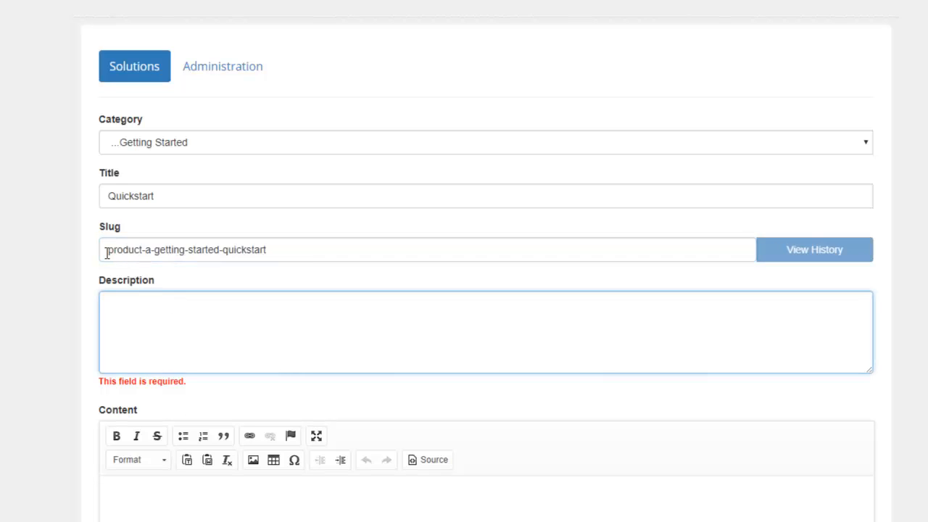
left_click_drag(108, 249, 156, 253)
left_click(269, 362)
left_click(298, 253)
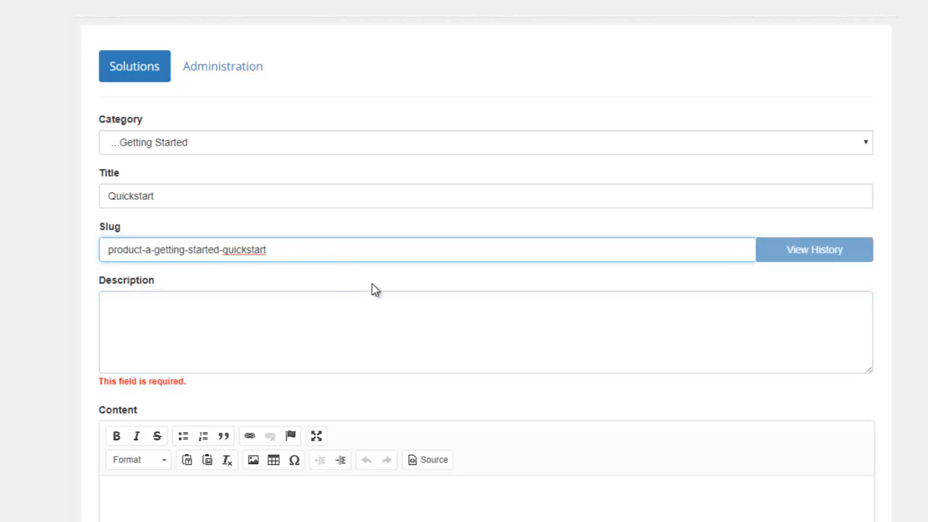
type("-sdfsadfasdf")
key("ctrl+BackSpace")
key("BackSpace")
- Enter "This is our description" as the article's description
left_click(388, 301)
type("T")
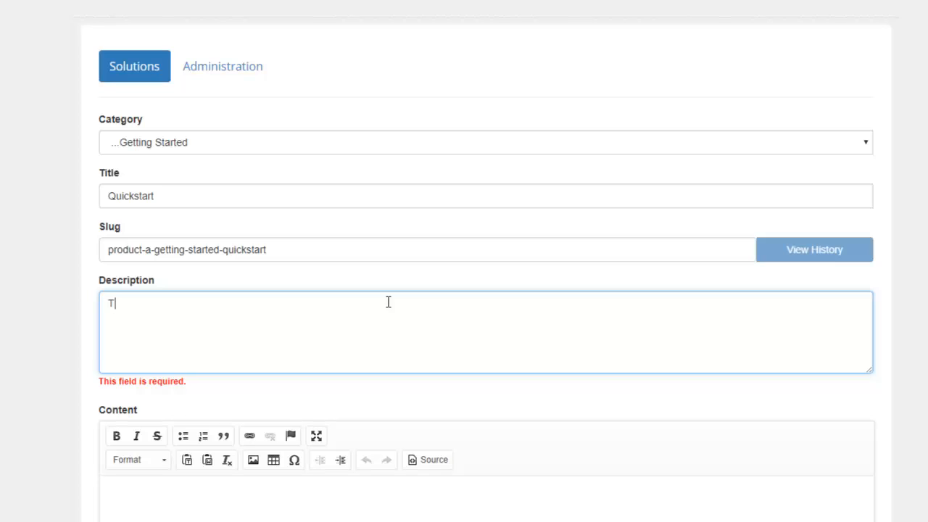
type("his is our description")
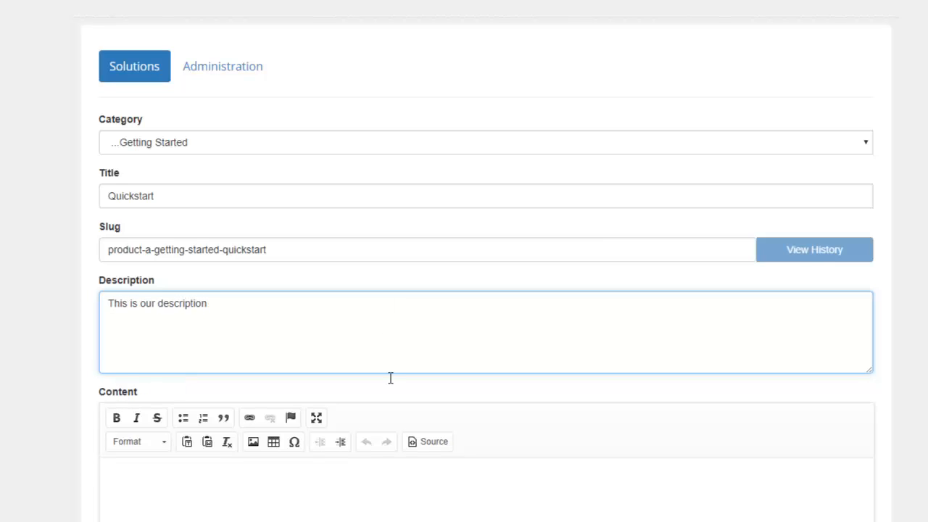
- Write "This is our sample content for this article" as the article's content and save the article
scroll(390, 377, "down", 1)
left_click(396, 462)
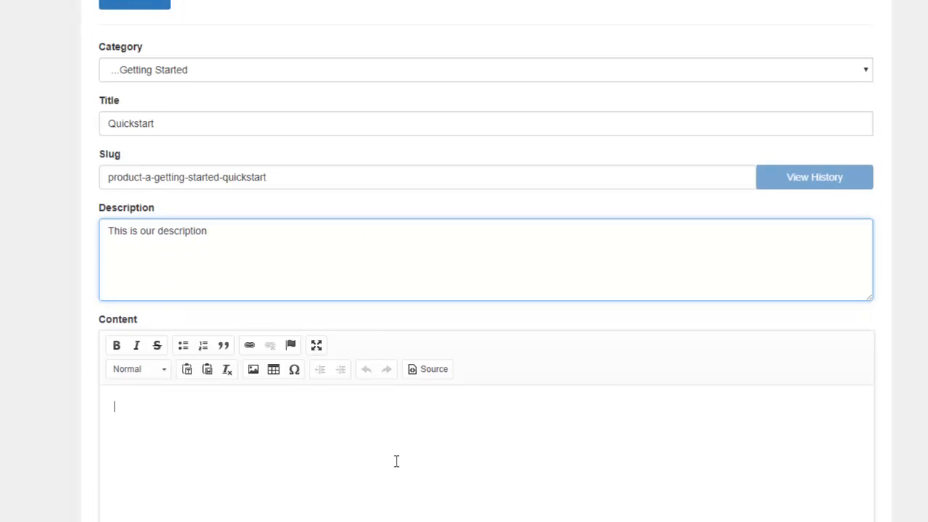
type("This is our sam")
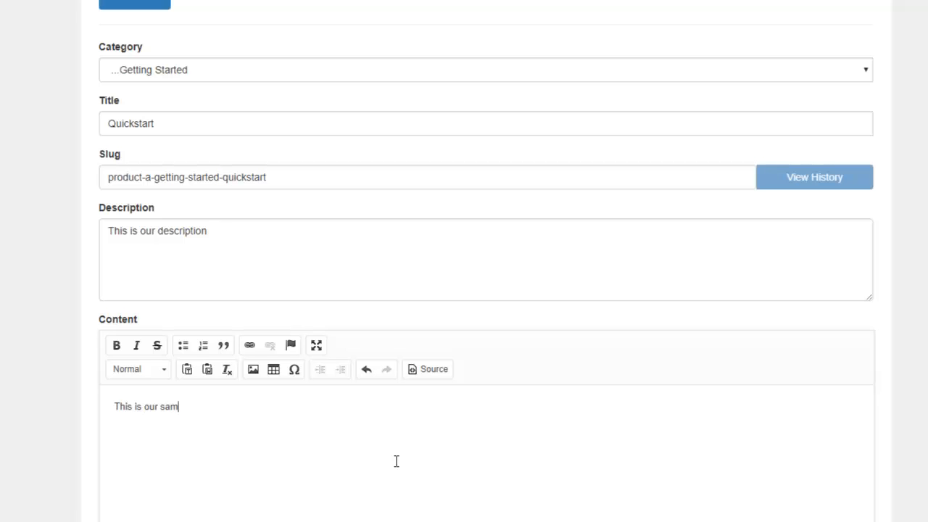
type("ple content for this article")
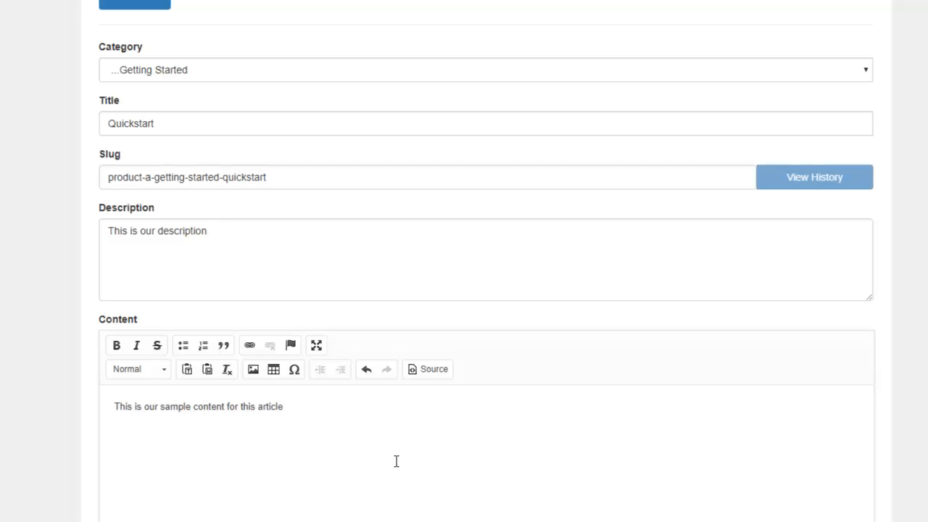
scroll(395, 462, "down", 4)
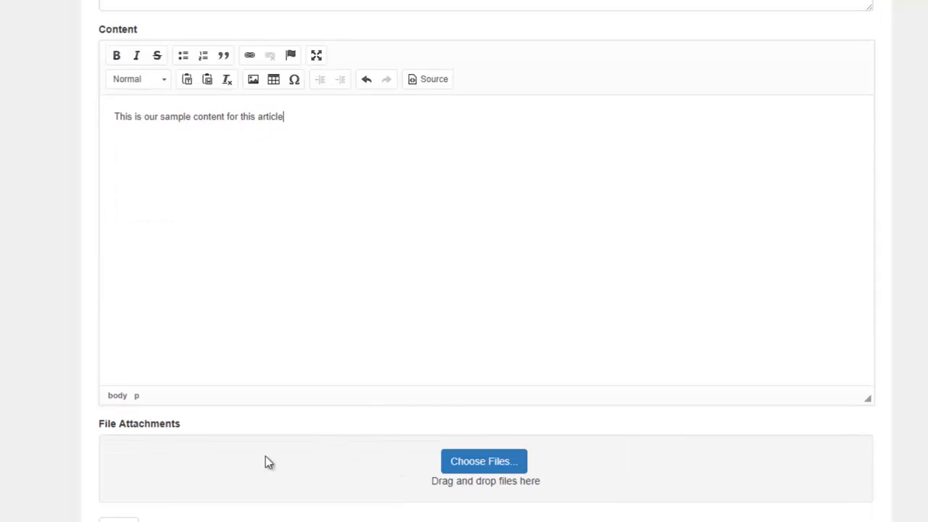
scroll(500, 462, "down", 1)
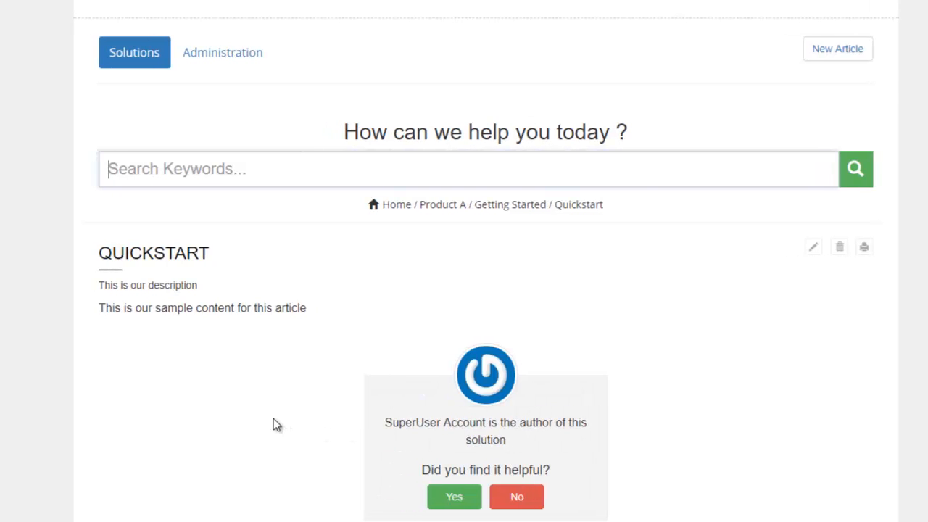
- Review the Quickstart article's title, content and author feedback box, and return to the solutions overview
double_click(146, 252)
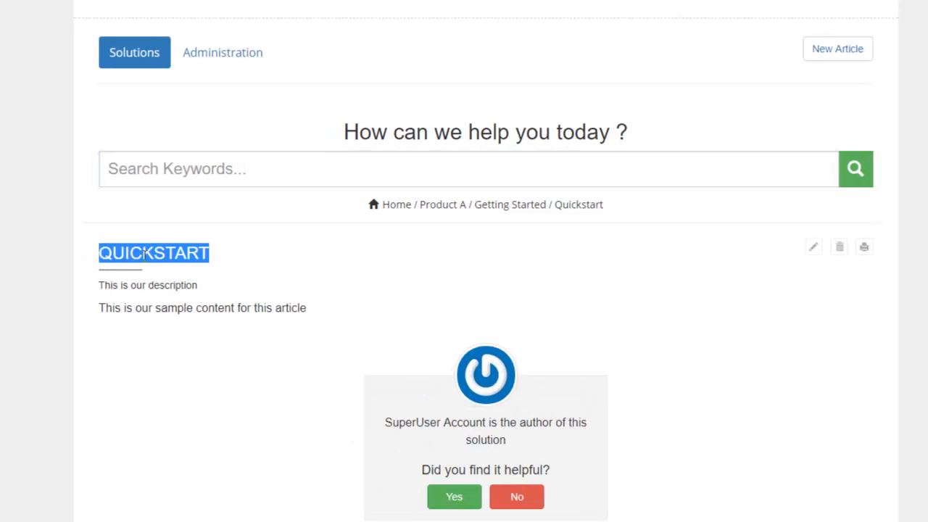
left_click(101, 293)
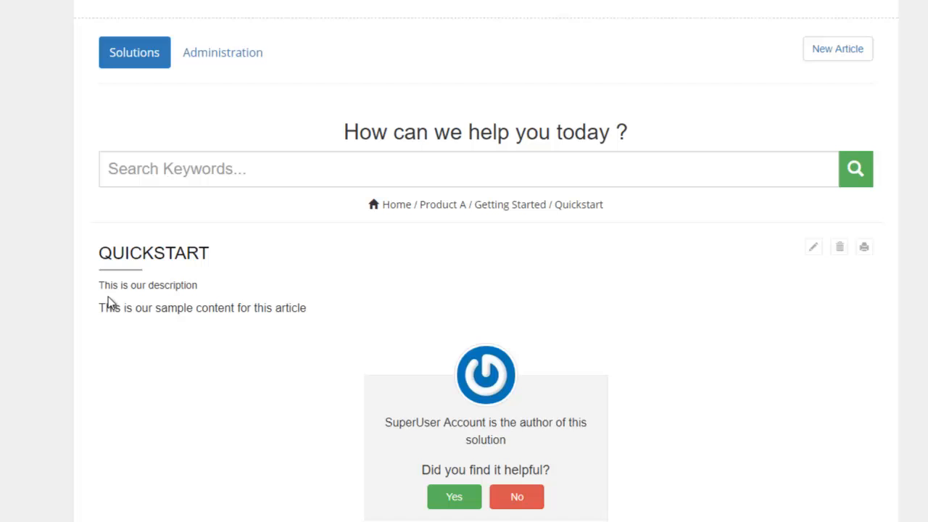
triple_click(150, 308)
scroll(145, 345, "down", 2)
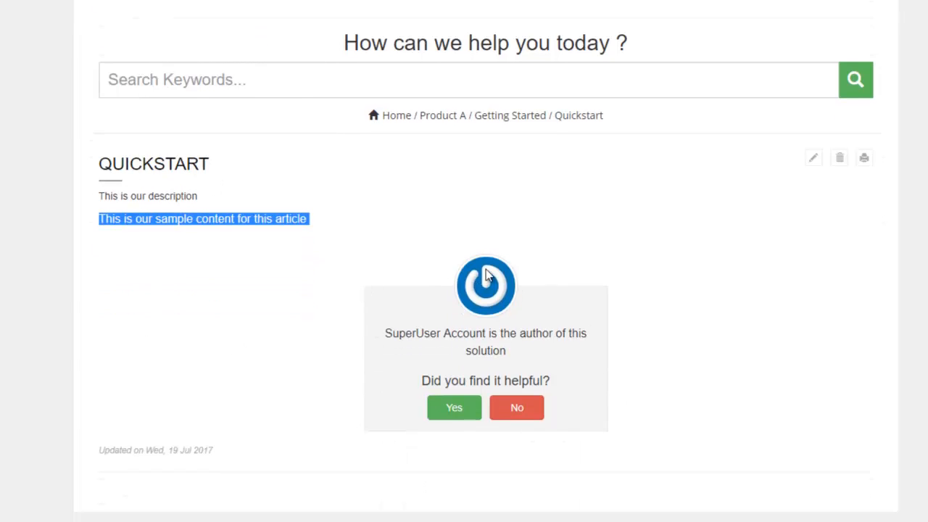
scroll(356, 410, "up", 1)
scroll(356, 404, "up", 2)
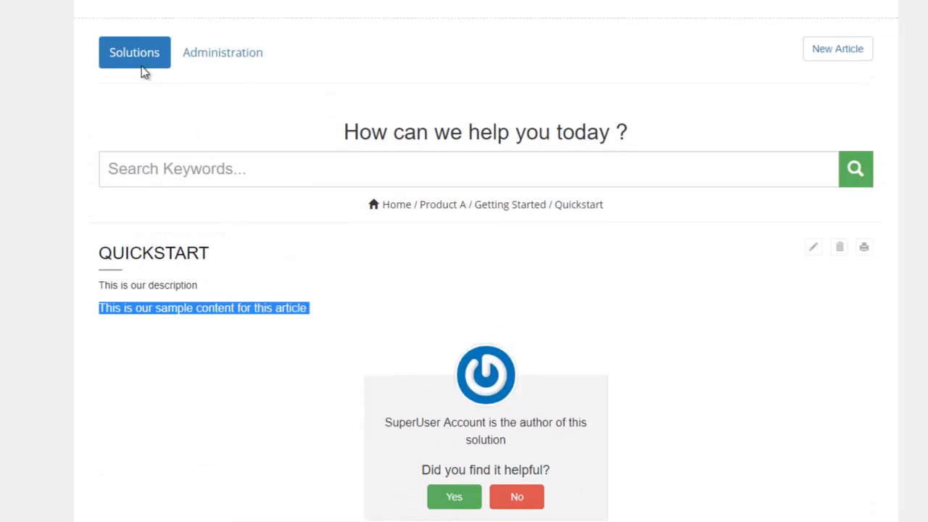
left_click(141, 66)
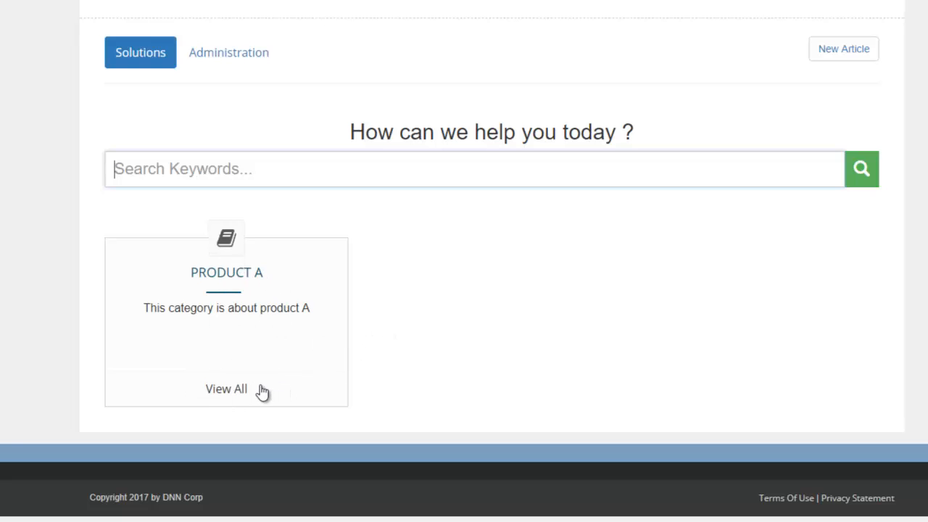
- Start a new article and assign it to the Installation category under Product B
left_click(830, 63)
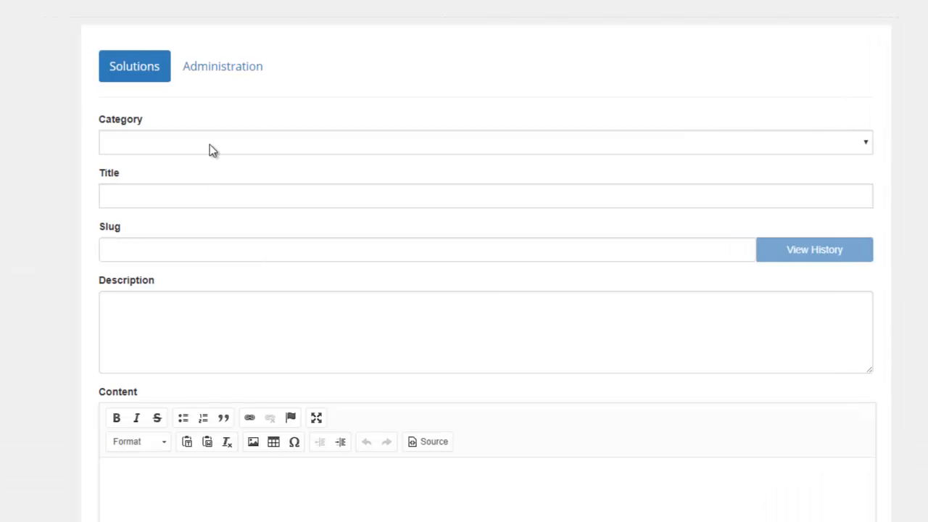
left_click(209, 148)
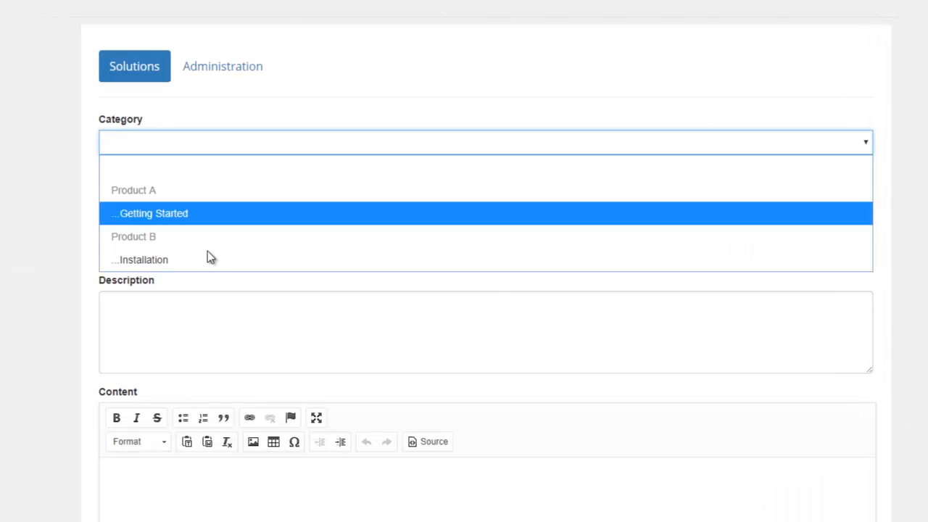
left_click(208, 257)
- Title the new article "Before You Install" and let its slug be generated
left_click(188, 200)
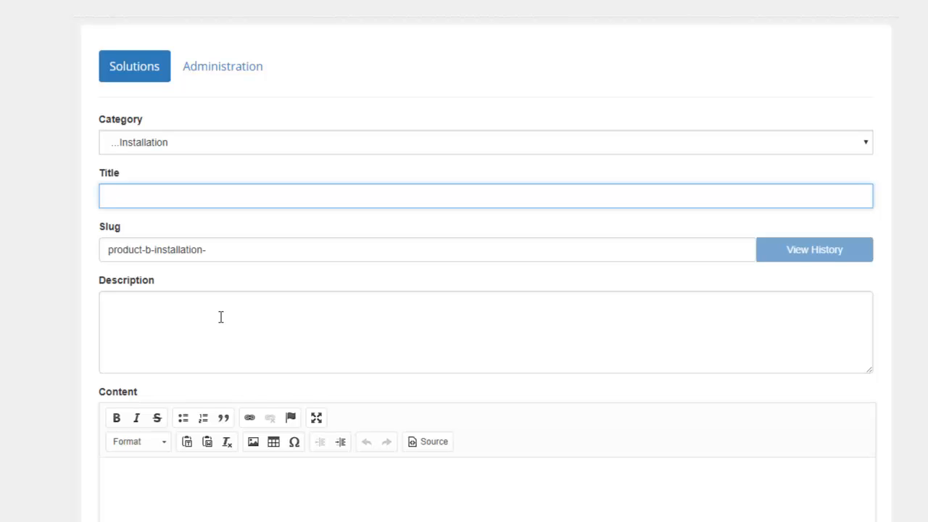
type("Before you")
key("BackSpace")
key("BackSpace")
key("BackSpace")
type("I")
type("You Install")
key("Tab")
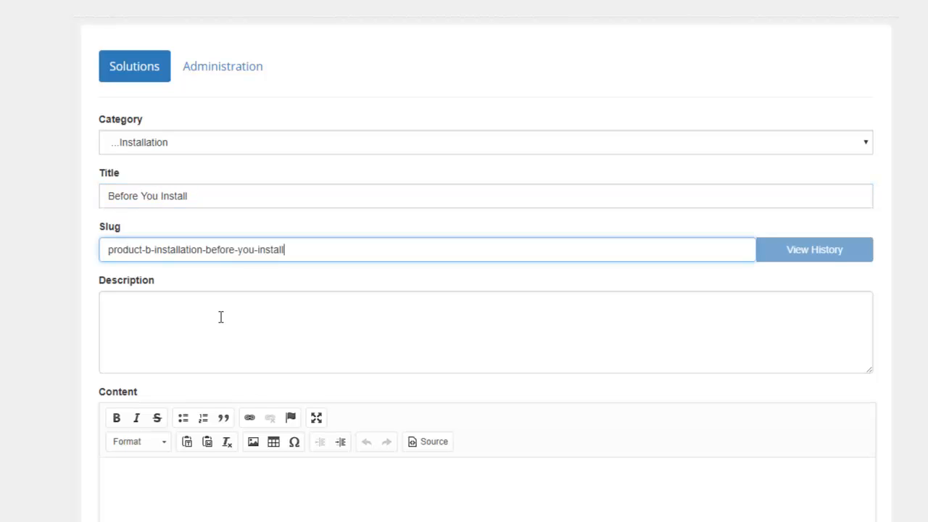
- Enter "Test description" as the description and "Test Content" as the content, and save the article
left_click(220, 317)
type("Te")
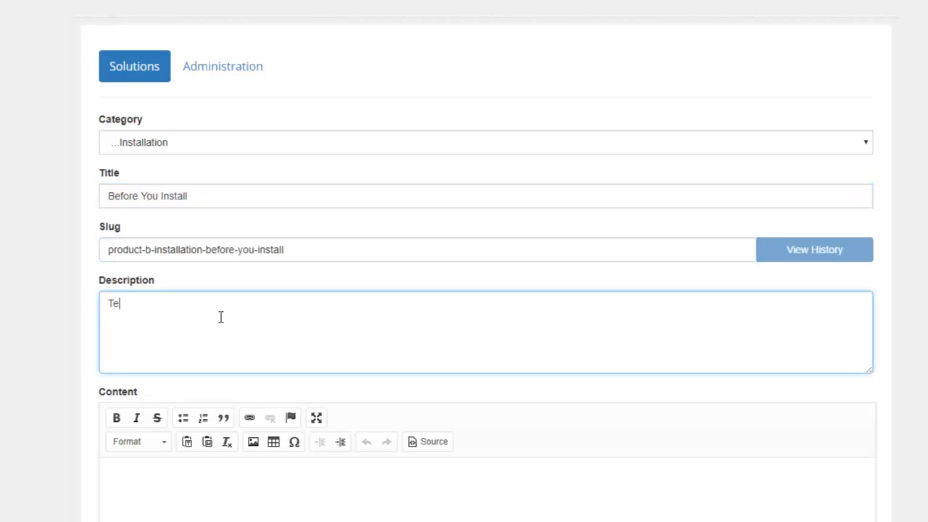
type("st description")
key("Tab")
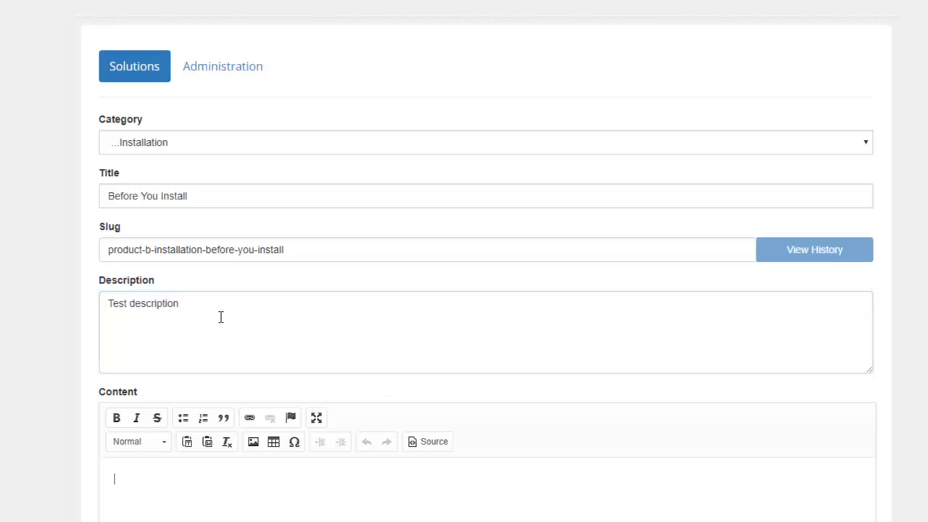
type("Test Content")
scroll(220, 316, "down", 5)
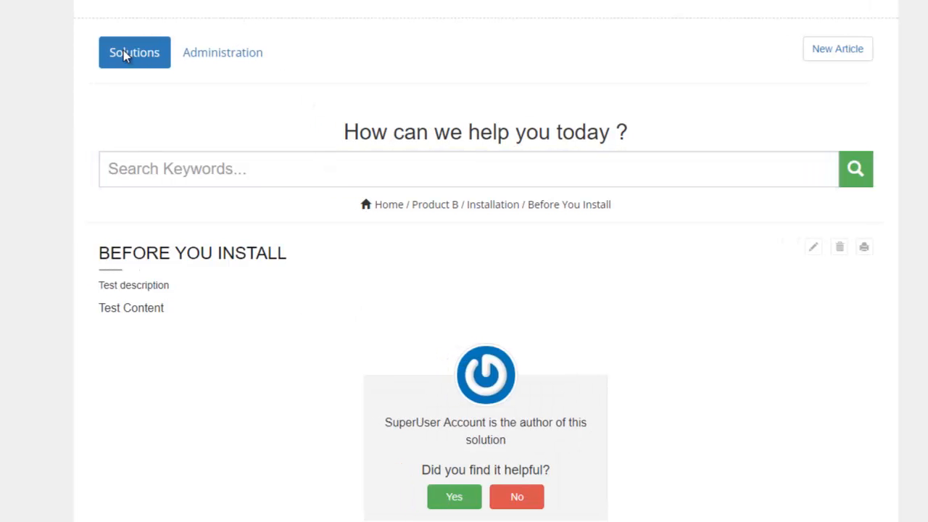
- Return to the solutions overview and view the articles in the Product A category
left_click(123, 52)
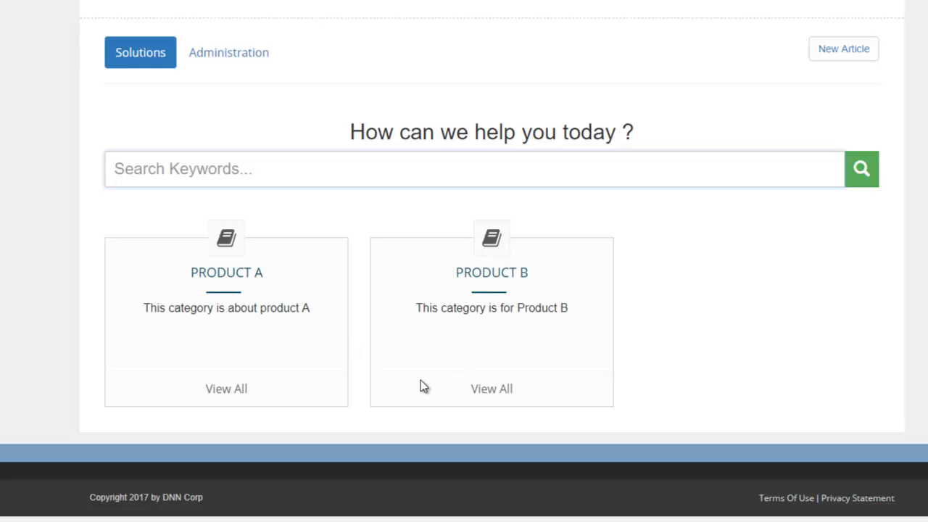
left_click(243, 337)
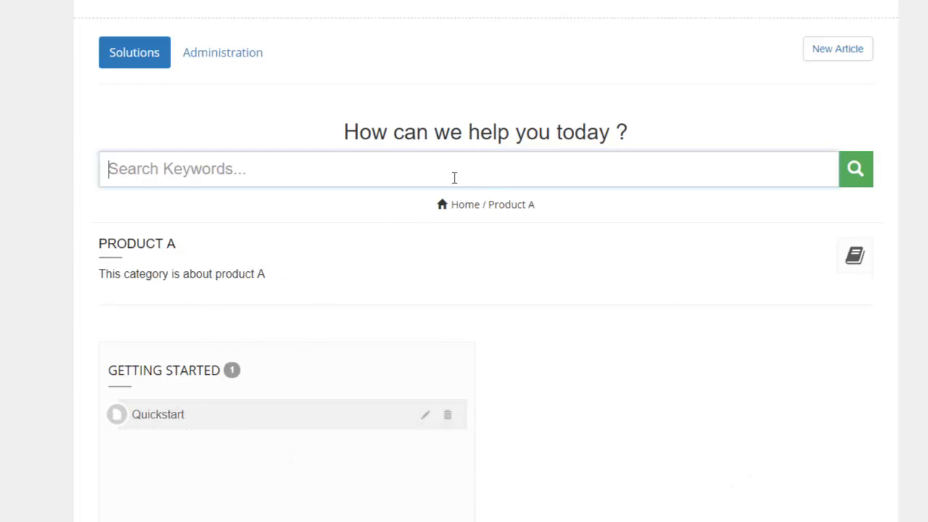
- Turn off Card View in the administration settings for article categories
left_click(225, 65)
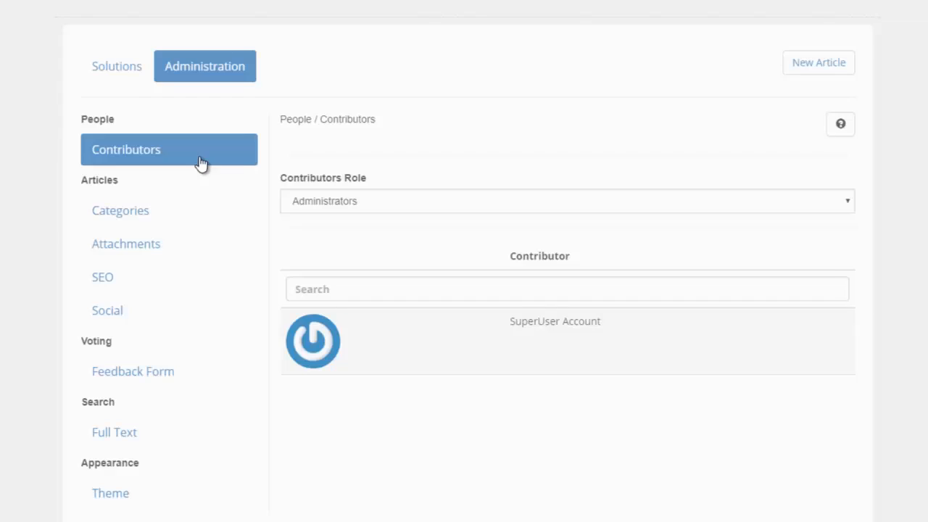
left_click(216, 218)
left_click(340, 216)
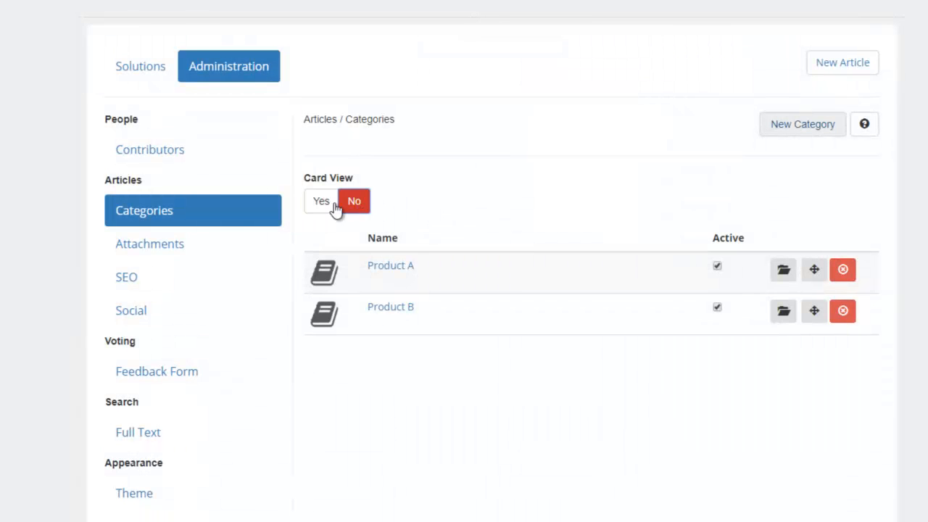
- Examine how the Product A and Product B categories and their articles are laid out in the solutions area
left_click(140, 66)
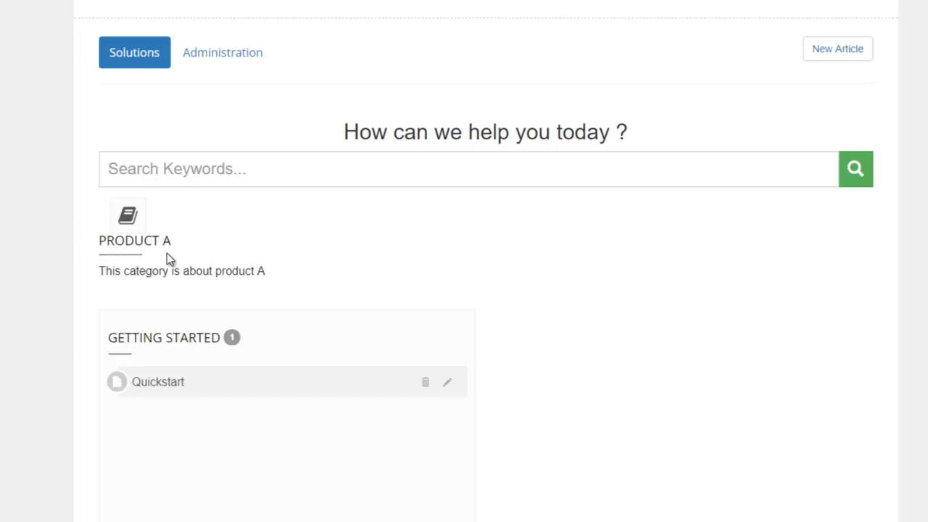
scroll(175, 349, "down", 4)
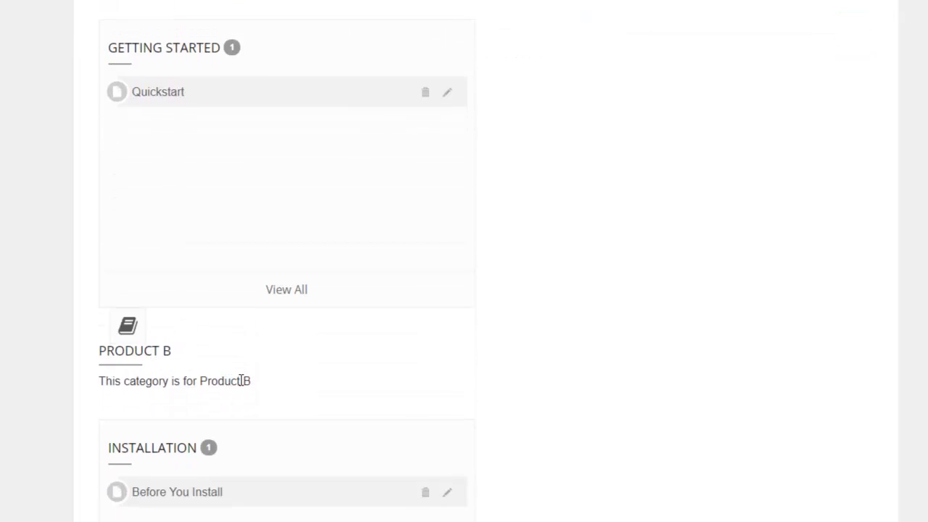
scroll(189, 461, "down", 1)
scroll(189, 462, "down", 1)
scroll(191, 460, "up", 6)
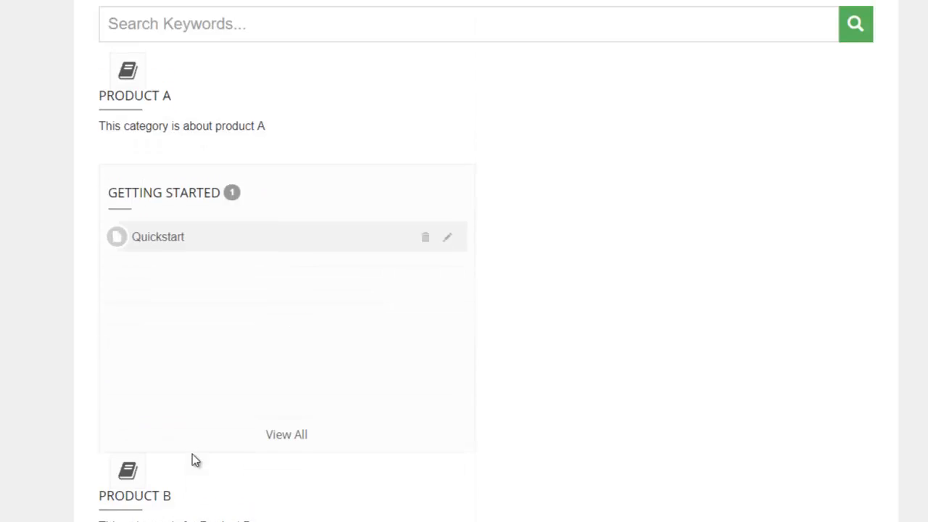
- Turn Card View back on in the administration settings for article categories
left_click(230, 67)
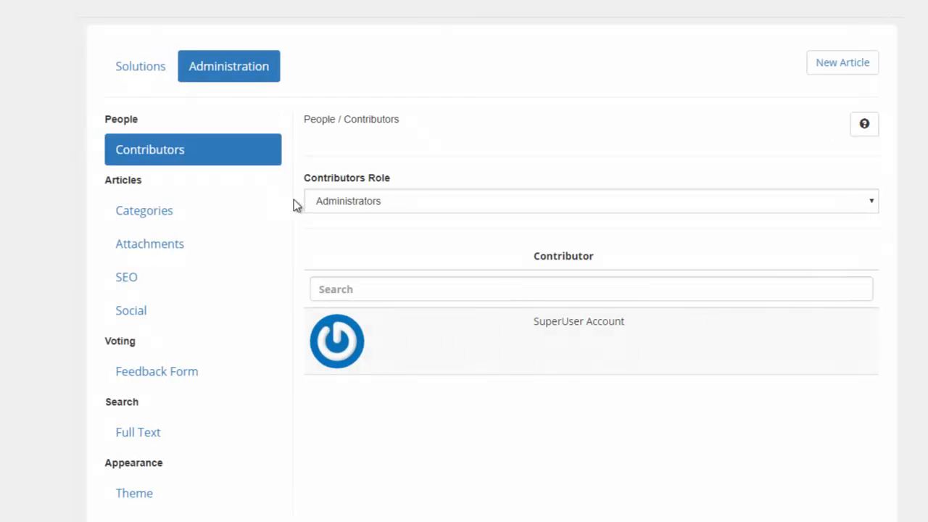
left_click(201, 214)
left_click(321, 206)
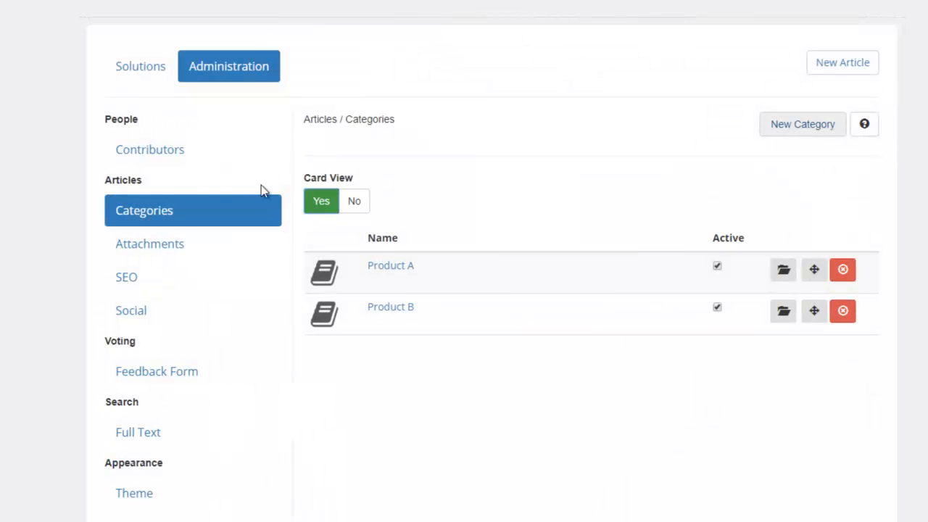
- Return to the solutions overview and search the knowledgebase for "install"
left_click(154, 84)
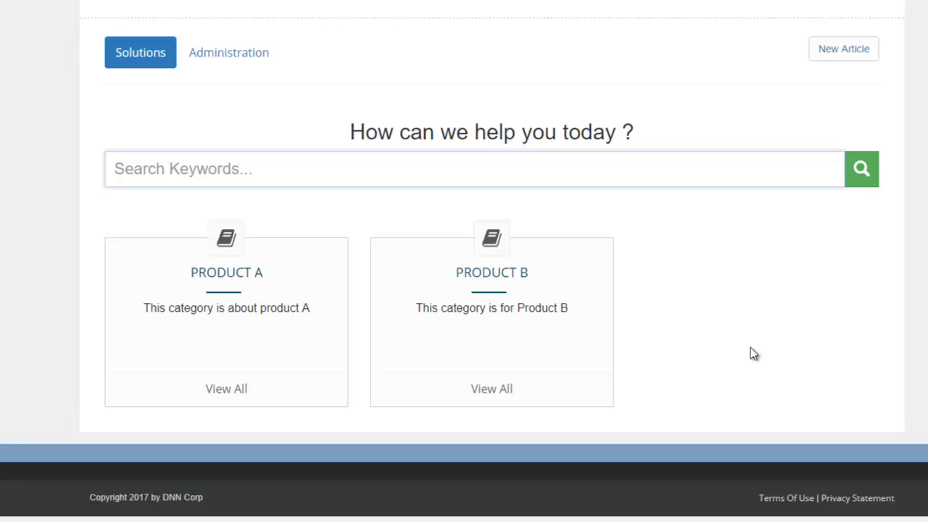
type("install")
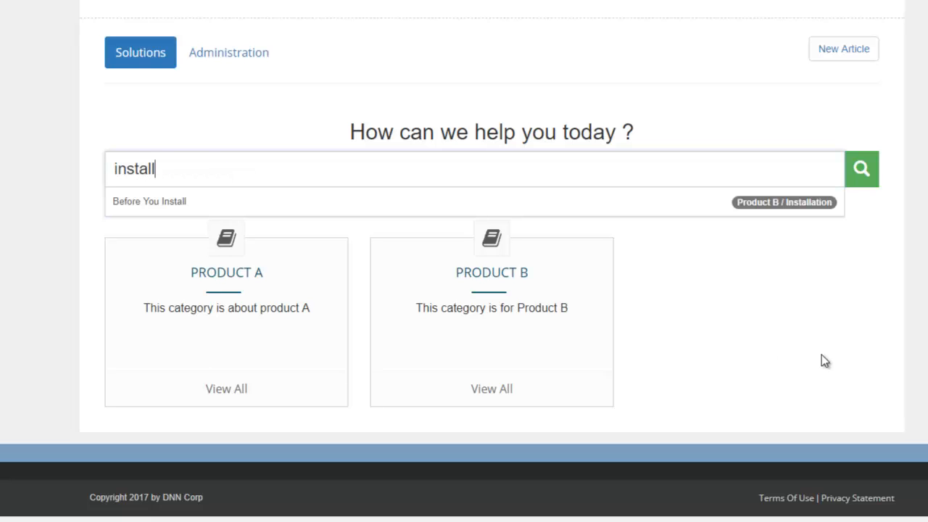